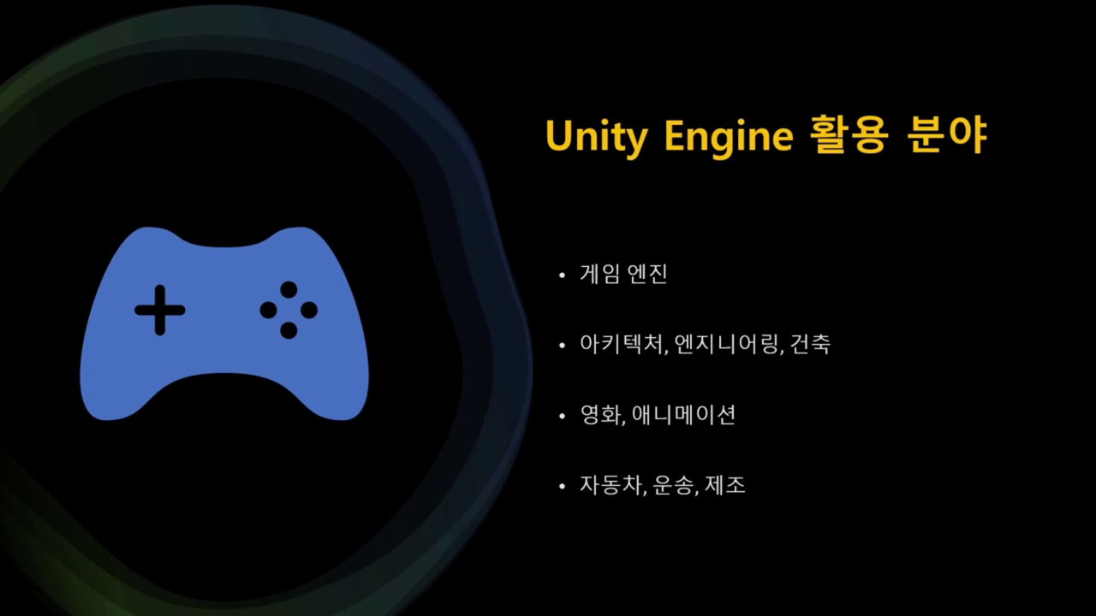
Advance the slideshow from the Unity application-areas slide to the Install slide
{"action": "key", "text": "Right"}
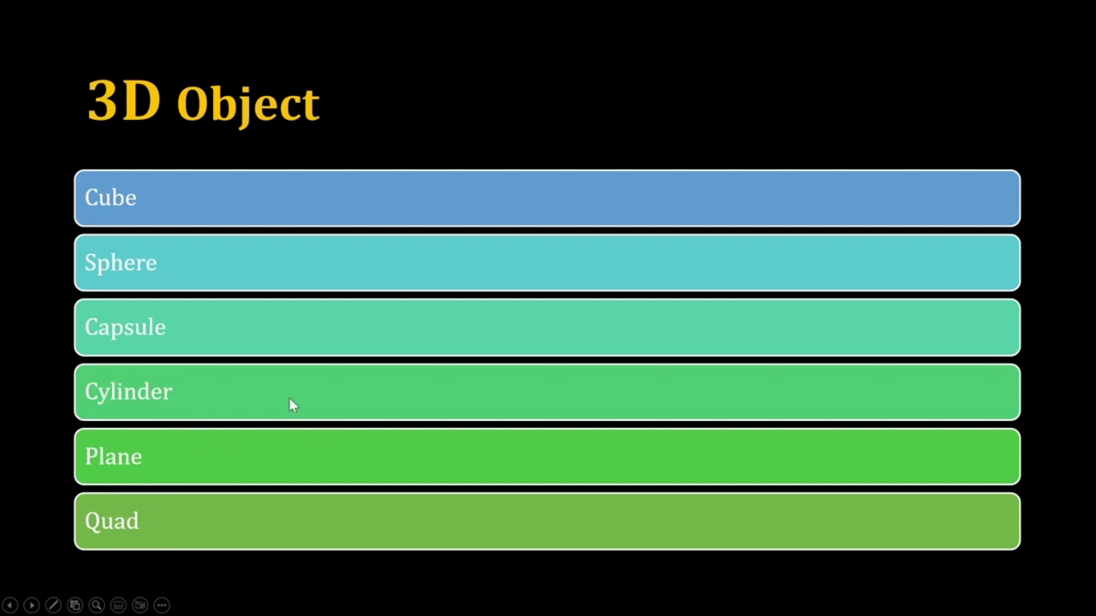
Advance the slideshow past the 3D Object slide to the Component slide
{"action": "left_click", "coordinate": [322, 291]}
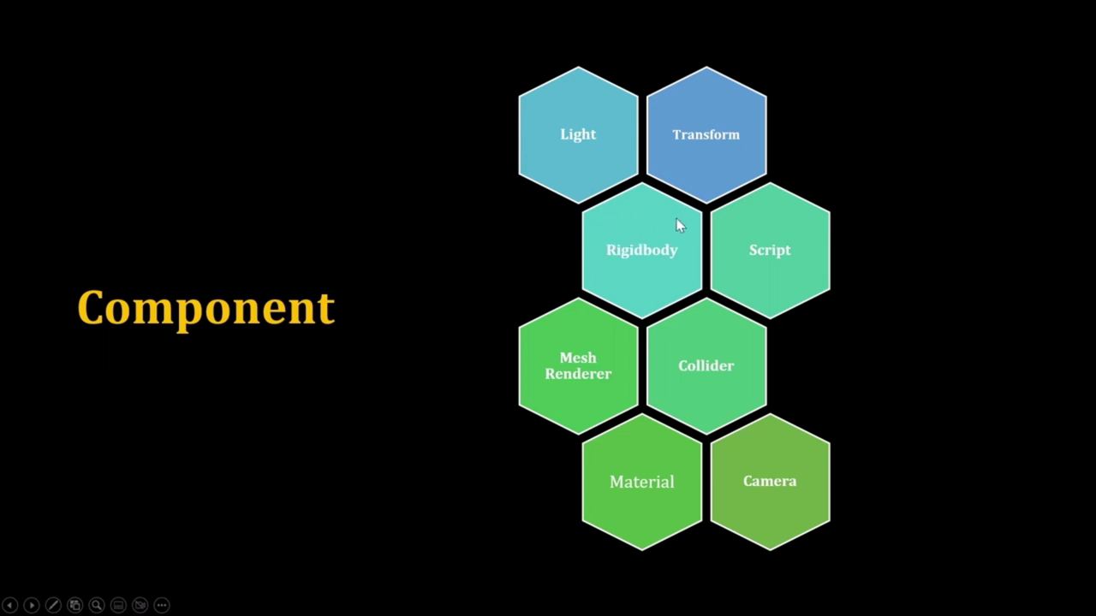
Advance the slideshow through the Script slide to the closing credits slide
{"action": "left_click", "coordinate": [803, 230]}
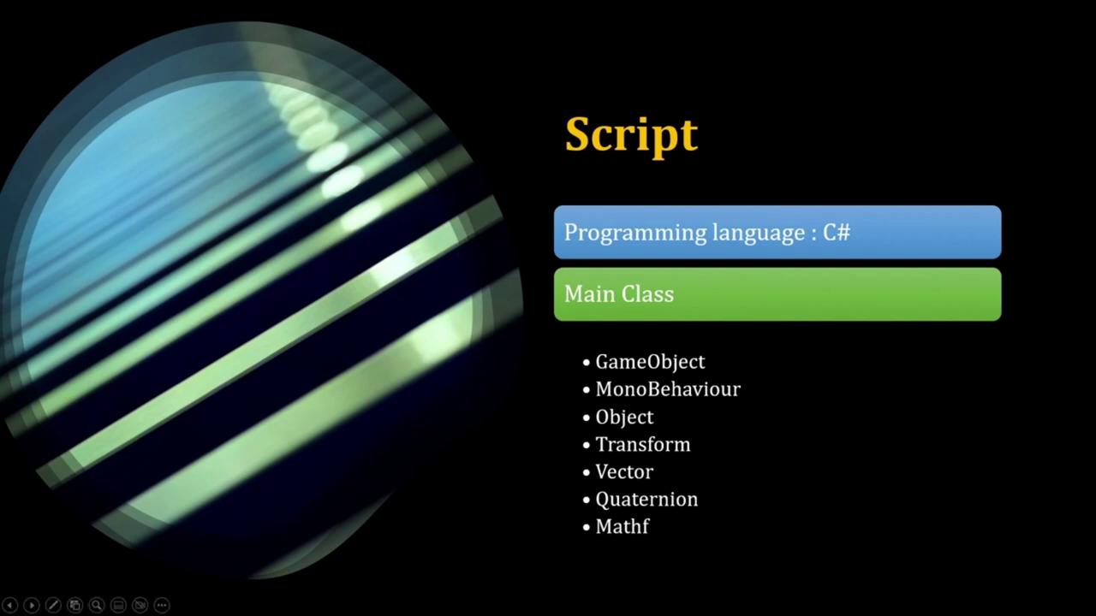
{"action": "left_click", "coordinate": [790, 380]}
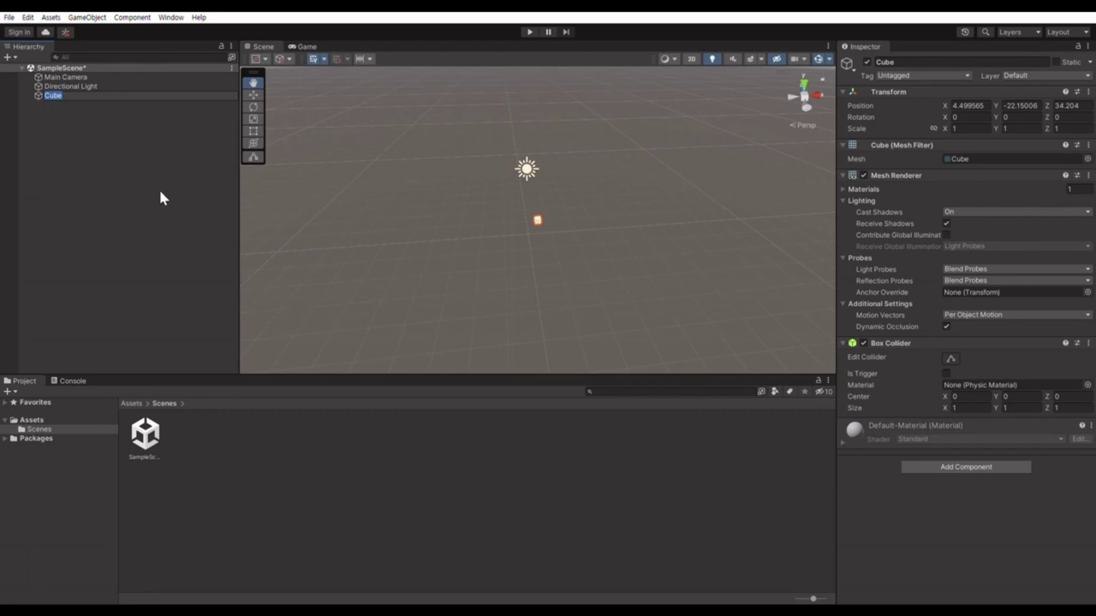
Select the Cube in the Hierarchy and frame it in the Scene view, viewed from above
{"action": "left_click", "coordinate": [211, 148]}
{"action": "left_click", "coordinate": [227, 95]}
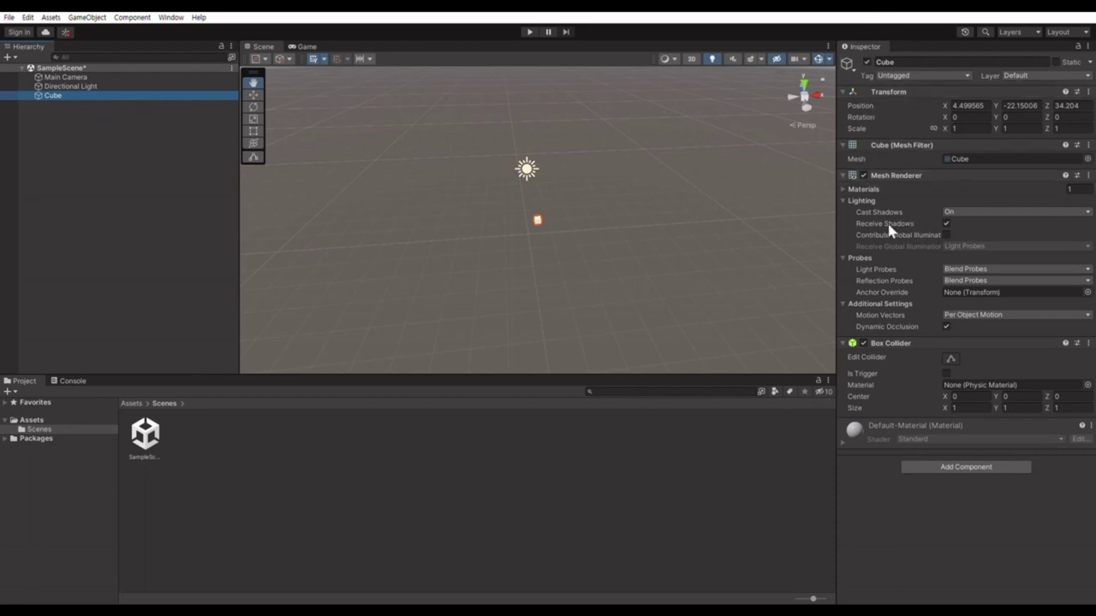
{"action": "left_click", "coordinate": [555, 247]}
{"action": "key", "text": "f"}
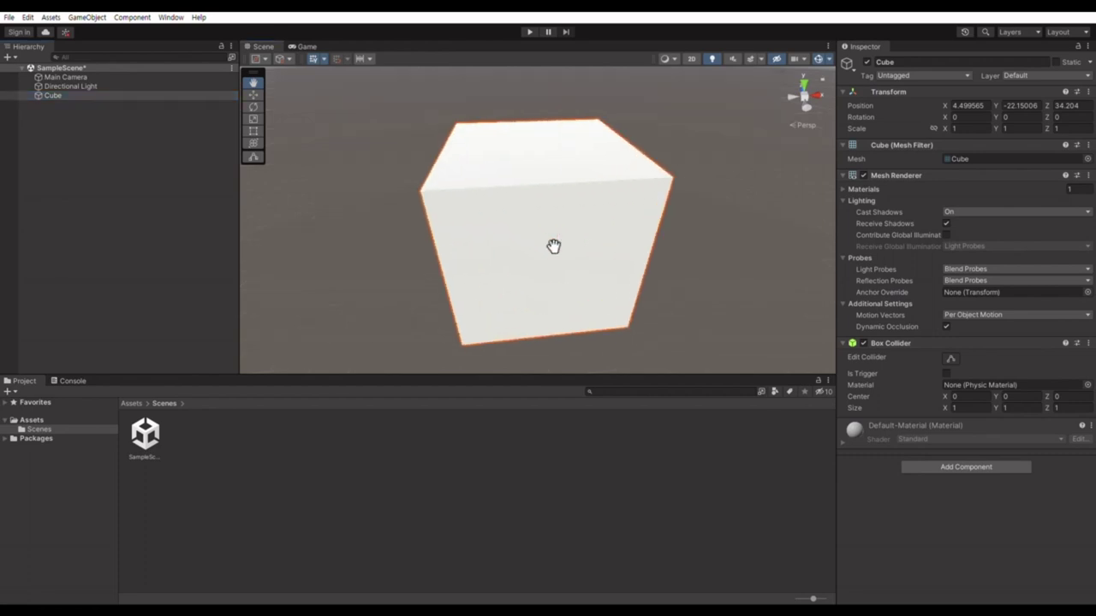
{"action": "mouse_move", "coordinate": [676, 255]}
{"action": "left_mouse_down", "text": "alt"}
{"action": "mouse_move", "coordinate": [390, 231]}
{"action": "mouse_move", "coordinate": [553, 269]}
{"action": "left_mouse_up", "text": "alt"}
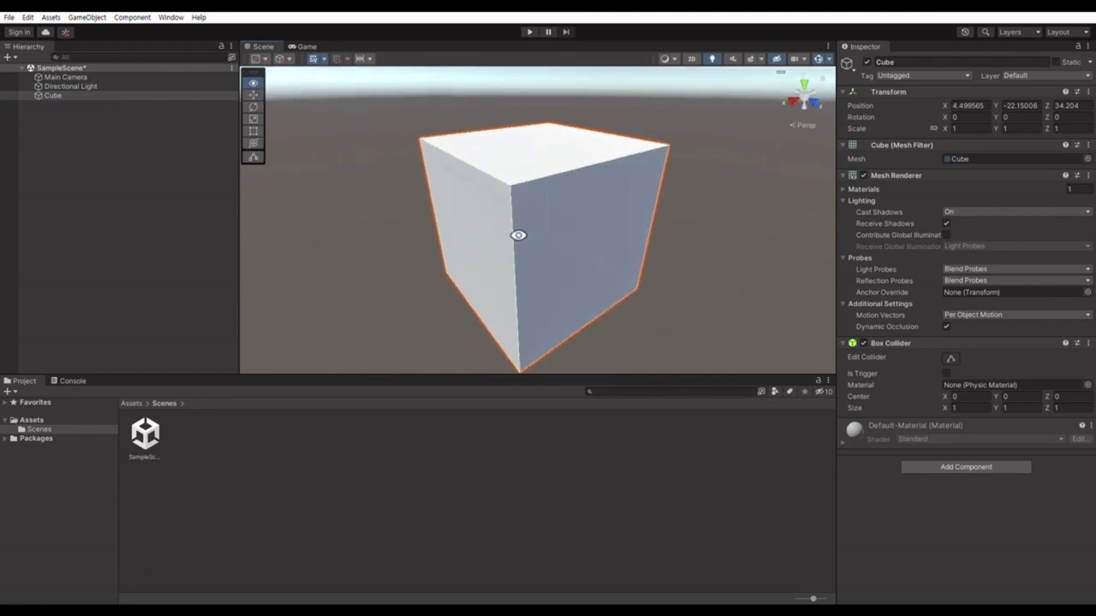
Zoom the Scene view out and pan so the small Cube sits centrally
{"action": "scroll", "coordinate": [565, 275], "scroll_direction": "down", "scroll_amount": 3}
{"action": "scroll", "coordinate": [580, 285], "scroll_direction": "down", "scroll_amount": 3}
{"action": "scroll", "coordinate": [582, 288], "scroll_direction": "down", "scroll_amount": 2}
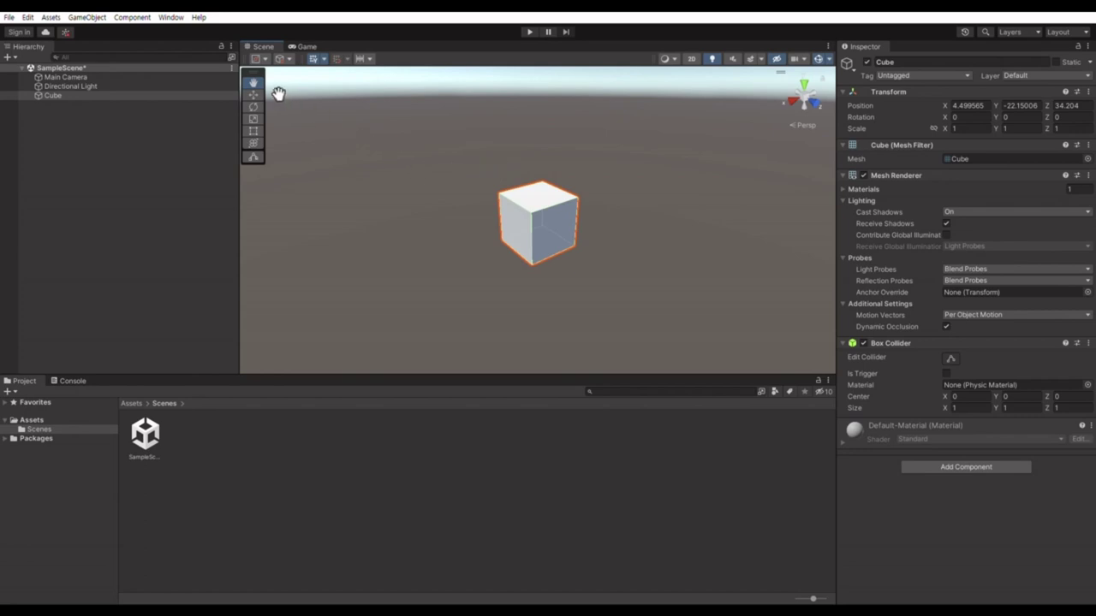
{"action": "mouse_move", "coordinate": [665, 228]}
{"action": "left_mouse_down"}
{"action": "mouse_move", "coordinate": [441, 231]}
{"action": "mouse_move", "coordinate": [660, 225]}
{"action": "left_mouse_up"}
Drag the Cube with the Move tool to about X 3.58, Y -21.81, Z 33.95
{"action": "key", "text": "w"}
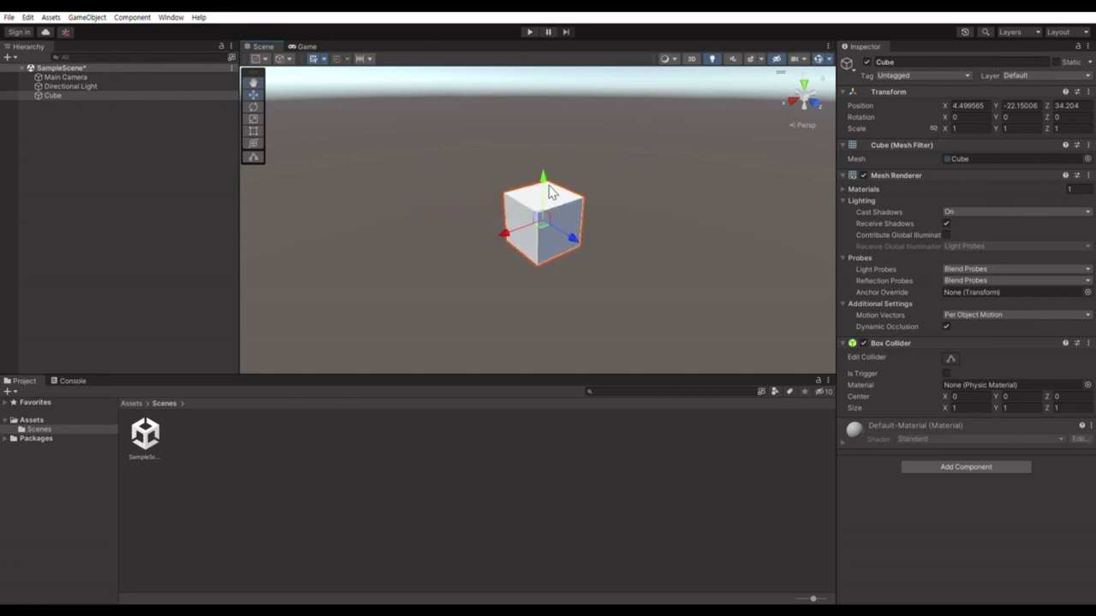
{"action": "left_click_drag", "start_coordinate": [548, 188], "coordinate": [547, 184]}
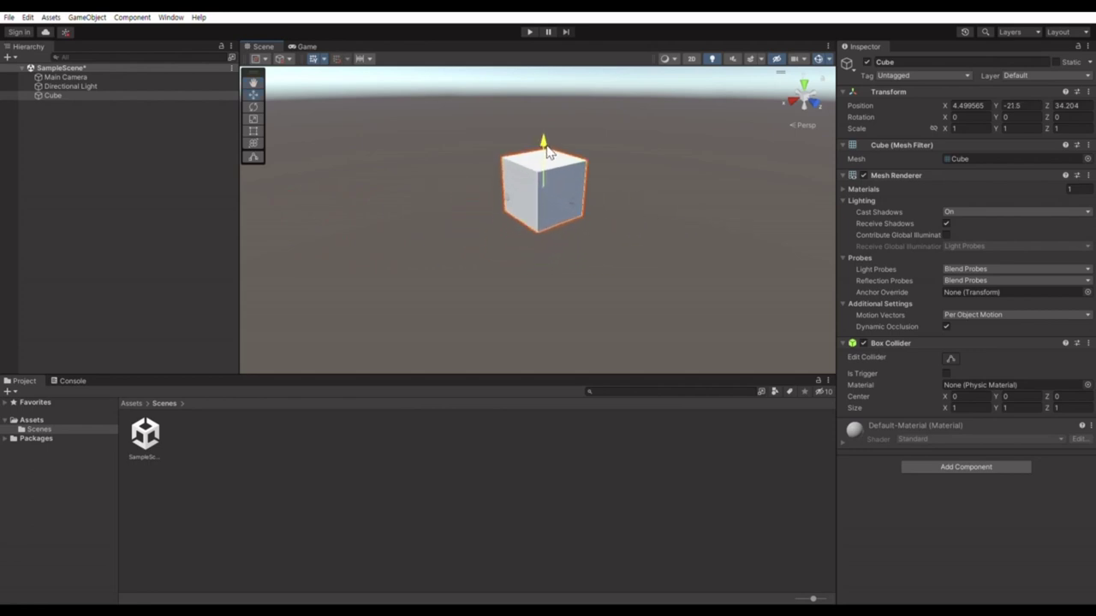
{"action": "left_click_drag", "start_coordinate": [504, 228], "coordinate": [588, 224]}
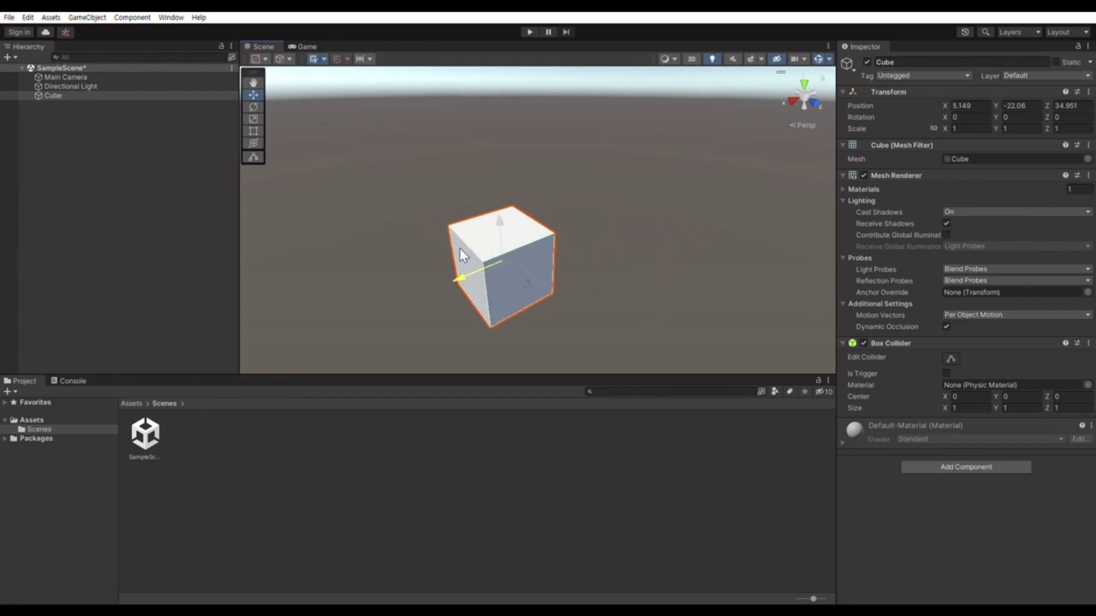
{"action": "left_click_drag", "start_coordinate": [576, 225], "coordinate": [596, 217]}
{"action": "left_click_drag", "start_coordinate": [615, 178], "coordinate": [591, 198]}
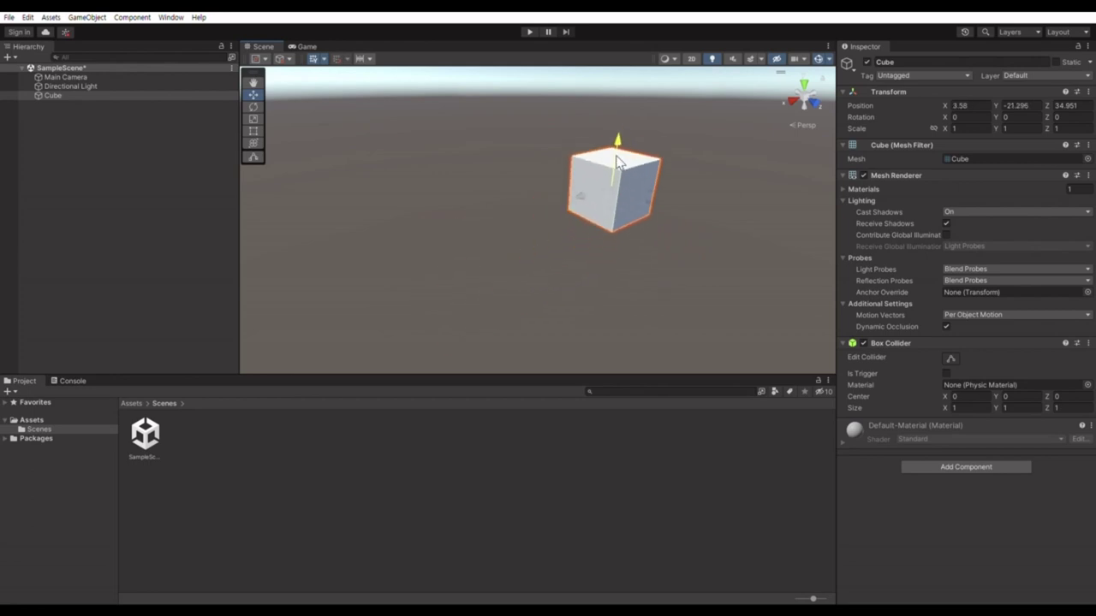
{"action": "key", "text": "e"}
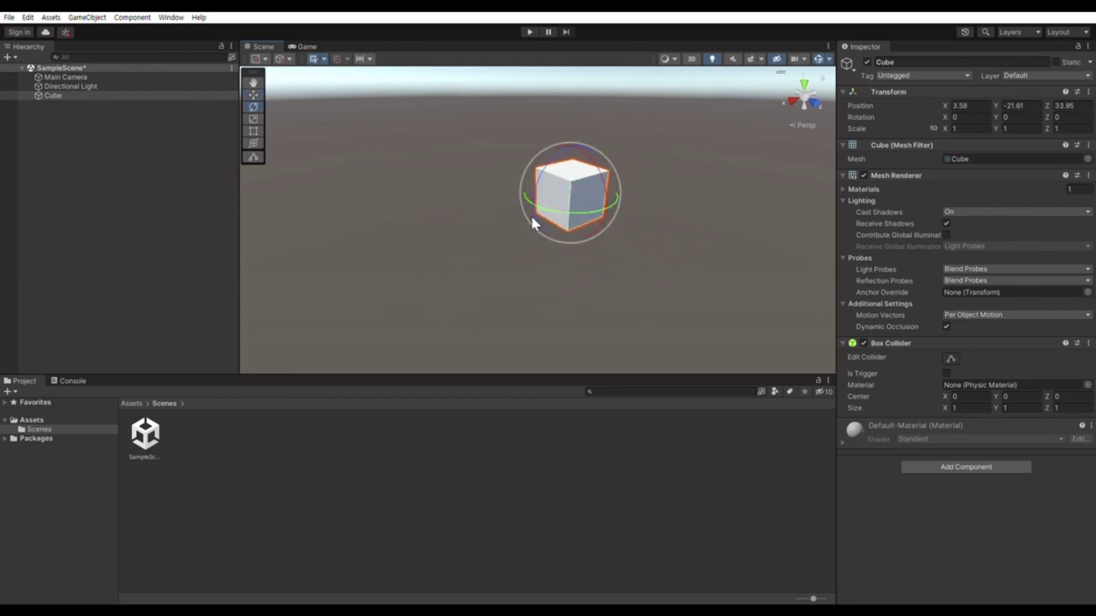
Rotate the Cube to about (-28.8, 3.688, -101.692) and scale it to roughly 2.94, 2.66, 1.96
{"action": "mouse_move", "coordinate": [552, 165]}
{"action": "left_mouse_down"}
{"action": "mouse_move", "coordinate": [577, 171]}
{"action": "mouse_move", "coordinate": [576, 148]}
{"action": "mouse_move", "coordinate": [605, 179]}
{"action": "mouse_move", "coordinate": [412, 122]}
{"action": "left_mouse_up"}
{"action": "key", "text": "r"}
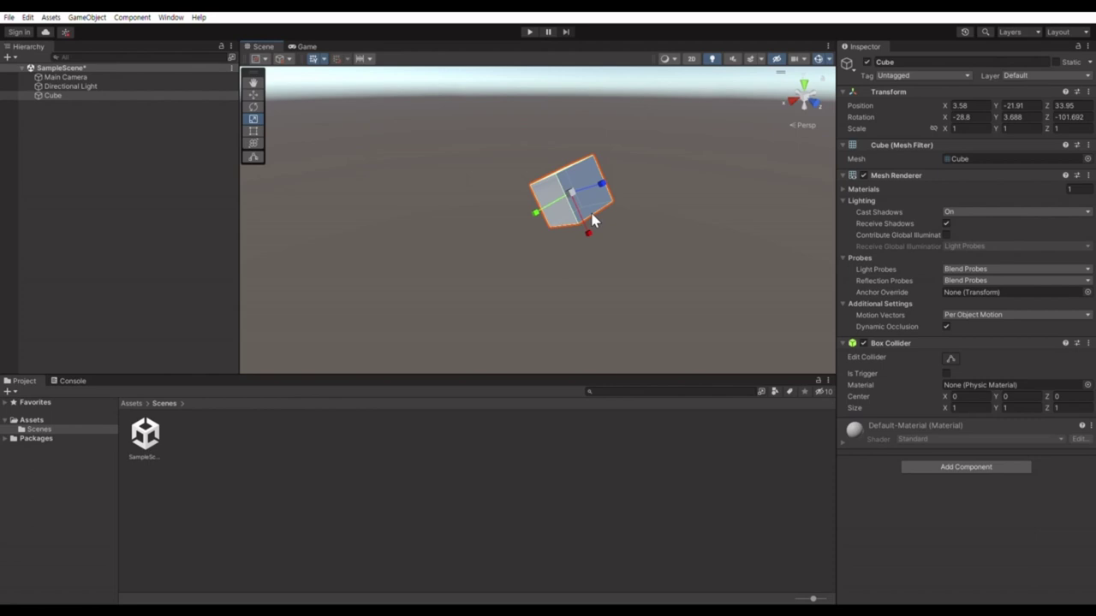
{"action": "mouse_move", "coordinate": [535, 211]}
{"action": "left_mouse_down"}
{"action": "mouse_move", "coordinate": [473, 232]}
{"action": "mouse_move", "coordinate": [524, 215]}
{"action": "left_mouse_up"}
{"action": "mouse_move", "coordinate": [610, 178]}
{"action": "left_mouse_down"}
{"action": "mouse_move", "coordinate": [641, 158]}
{"action": "mouse_move", "coordinate": [624, 171]}
{"action": "left_mouse_up"}
{"action": "left_click_drag", "start_coordinate": [587, 227], "coordinate": [630, 289]}
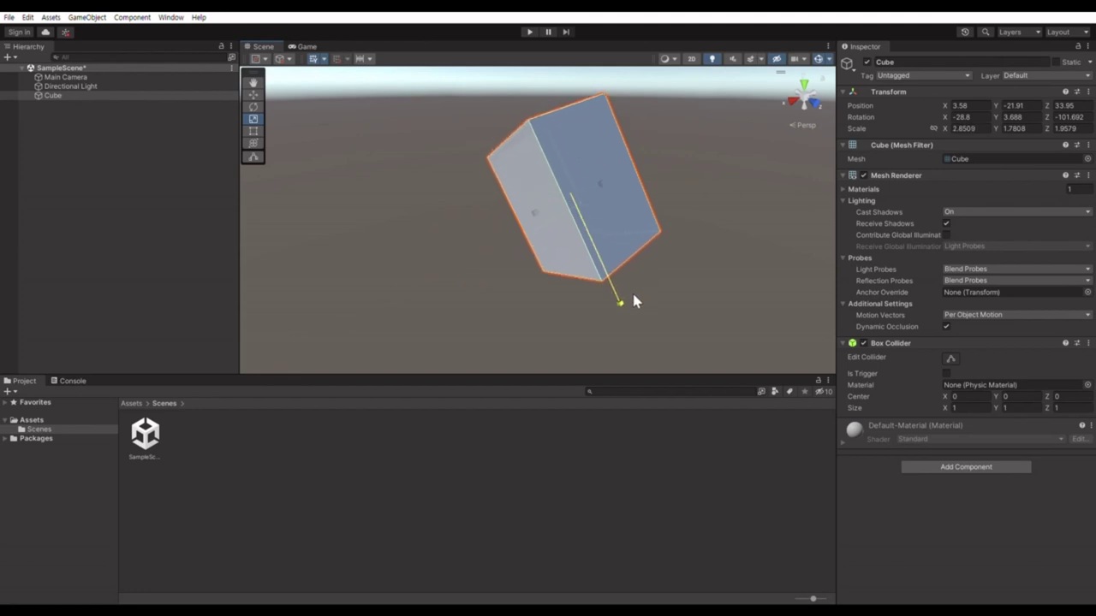
{"action": "left_click_drag", "start_coordinate": [535, 211], "coordinate": [538, 212]}
Pull a Cube edge with the Rect tool to reach scale 2.19, 3.24, 1.96
{"action": "key", "text": "t"}
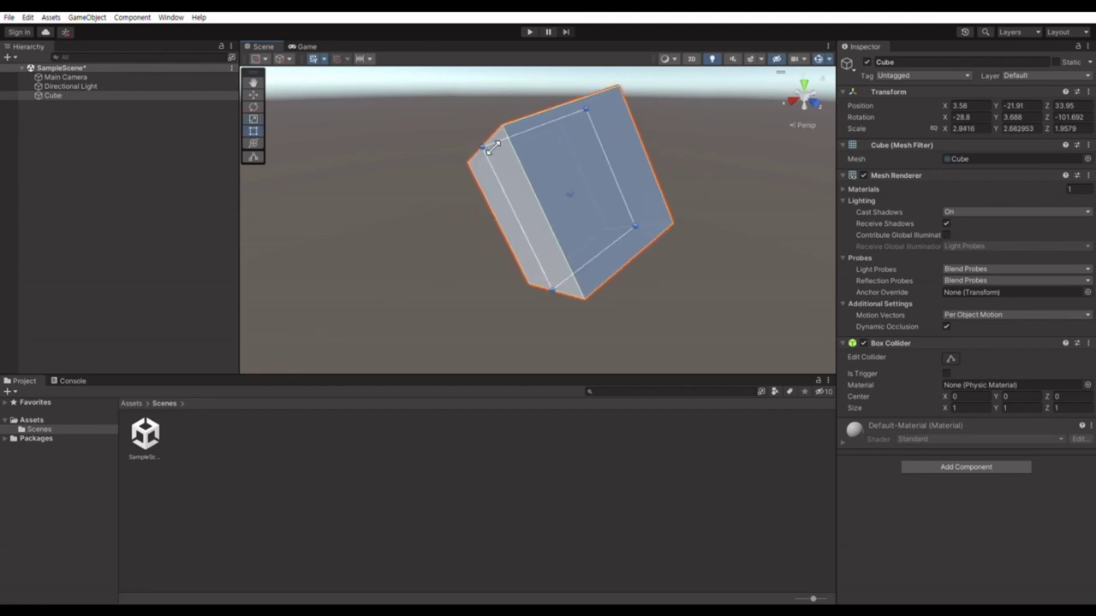
{"action": "mouse_move", "coordinate": [494, 142]}
{"action": "left_mouse_down"}
{"action": "mouse_move", "coordinate": [320, 135]}
{"action": "mouse_move", "coordinate": [493, 190]}
{"action": "mouse_move", "coordinate": [488, 153]}
{"action": "mouse_move", "coordinate": [471, 201]}
{"action": "left_mouse_up"}
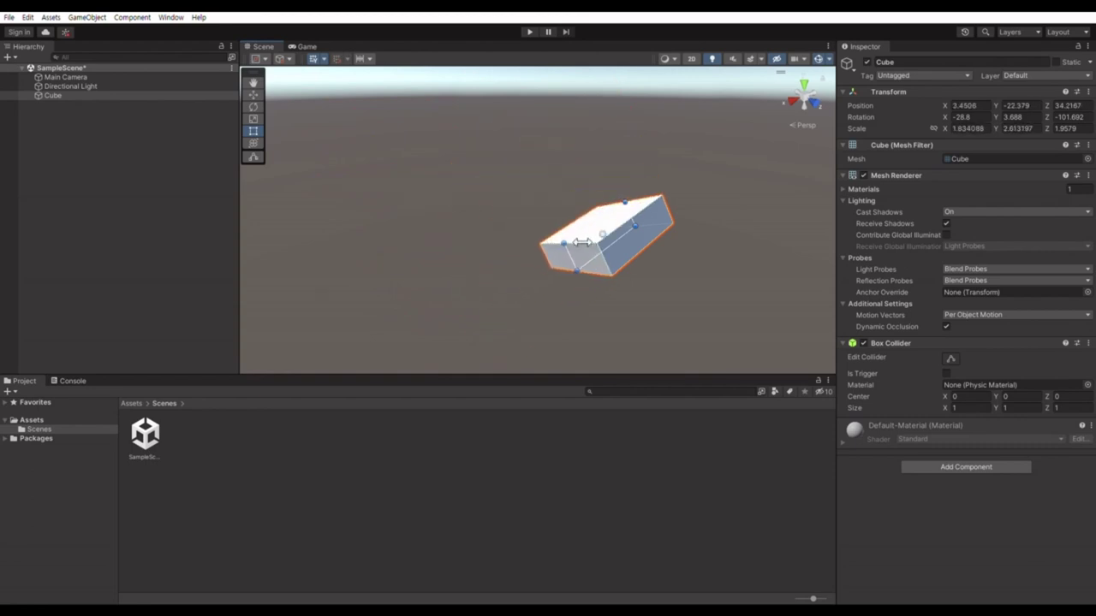
{"action": "key", "text": "y"}
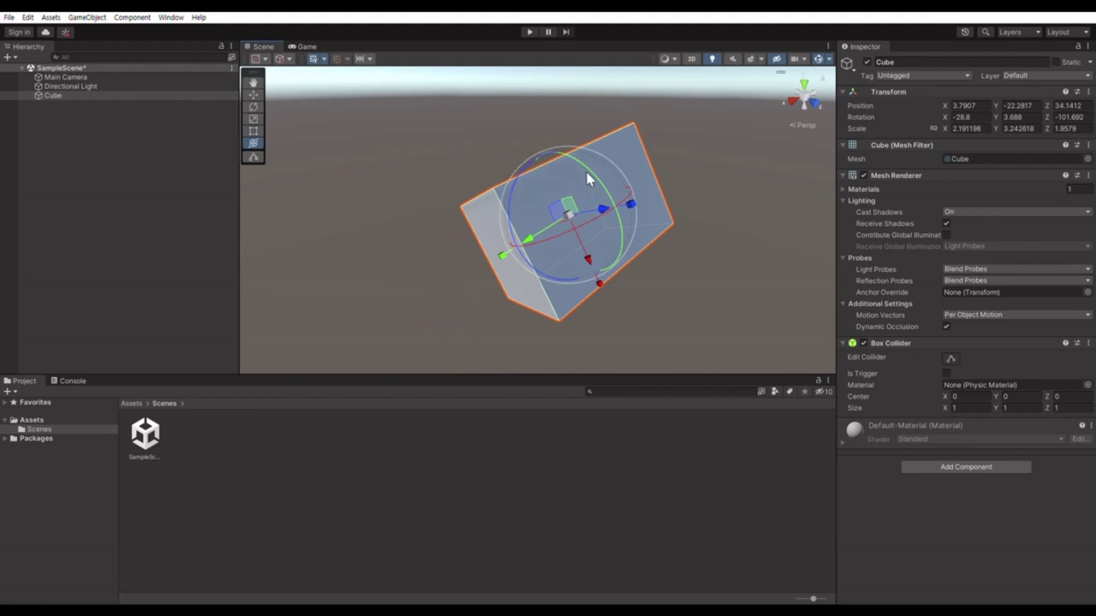
Freely rotate the Cube further forward and around its Y and Z axes
{"action": "mouse_move", "coordinate": [607, 189]}
{"action": "left_mouse_down"}
{"action": "mouse_move", "coordinate": [458, 278]}
{"action": "mouse_move", "coordinate": [496, 246]}
{"action": "left_mouse_up"}
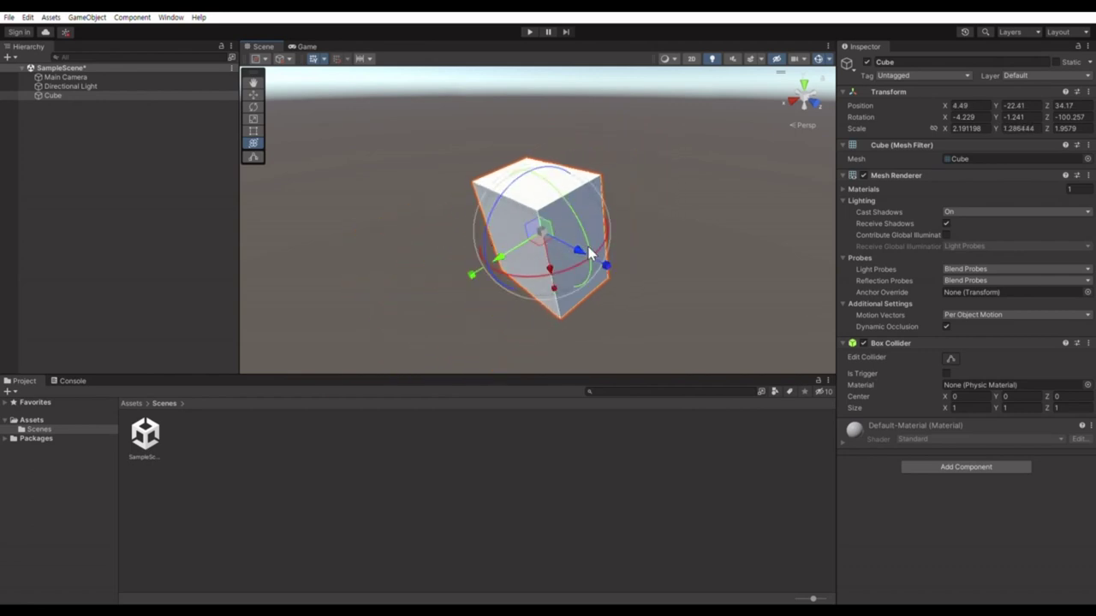
{"action": "left_click_drag", "start_coordinate": [586, 248], "coordinate": [589, 206]}
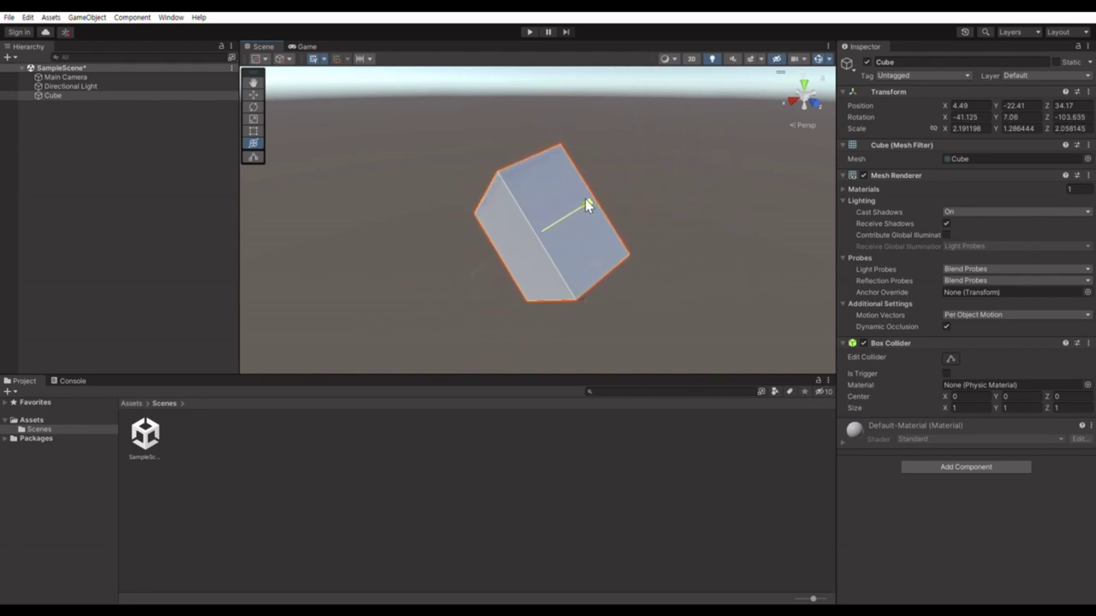
{"action": "left_click_drag", "start_coordinate": [526, 237], "coordinate": [502, 252]}
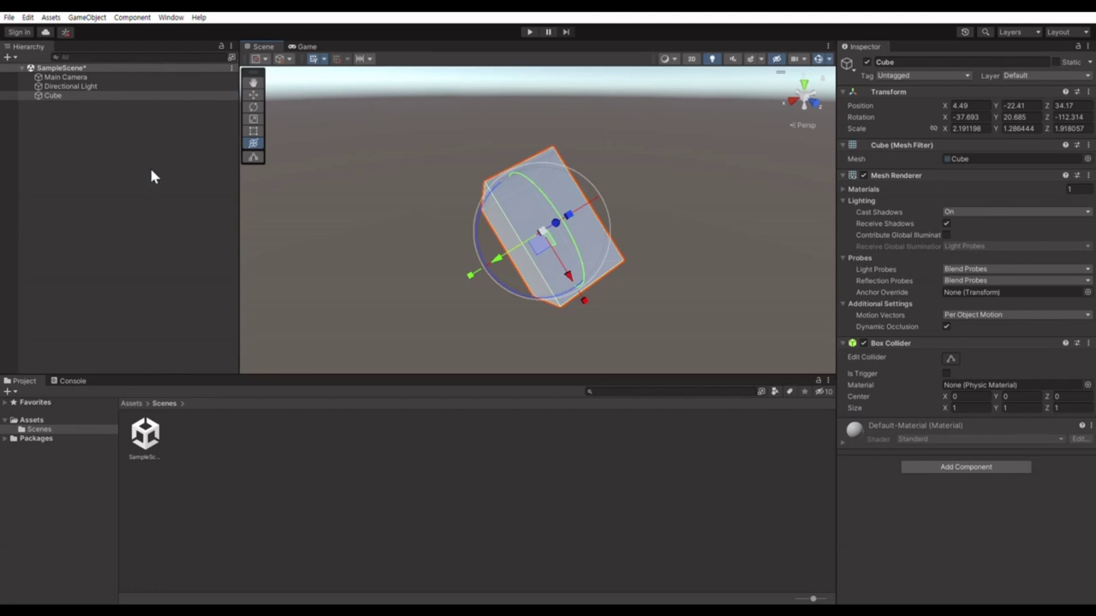
Select the Cube in the Hierarchy and delete it from the scene
{"action": "key", "text": "q"}
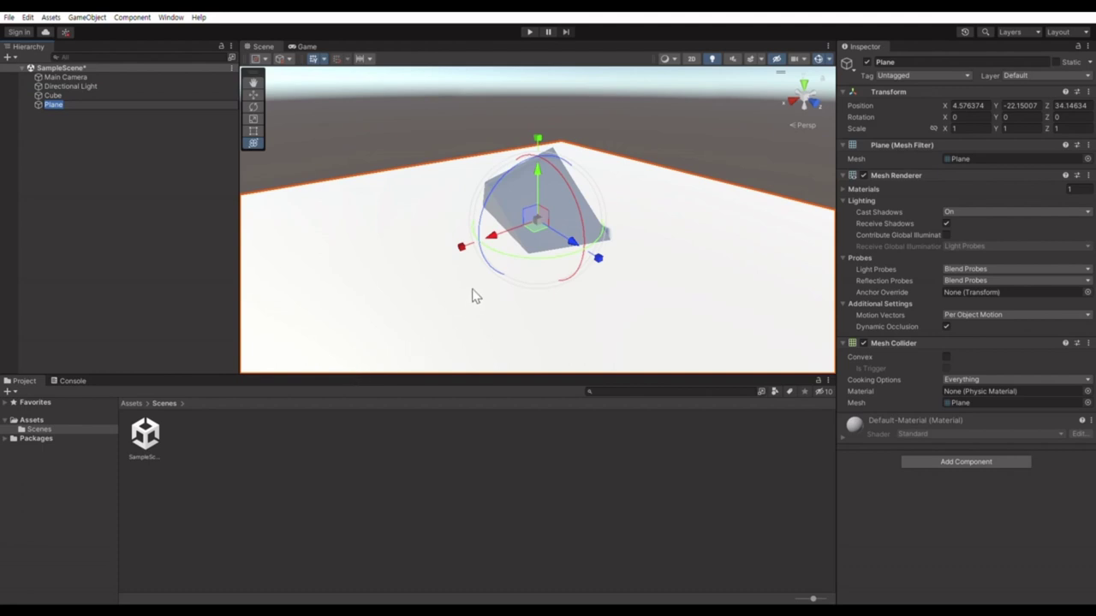
{"action": "left_click", "coordinate": [53, 95]}
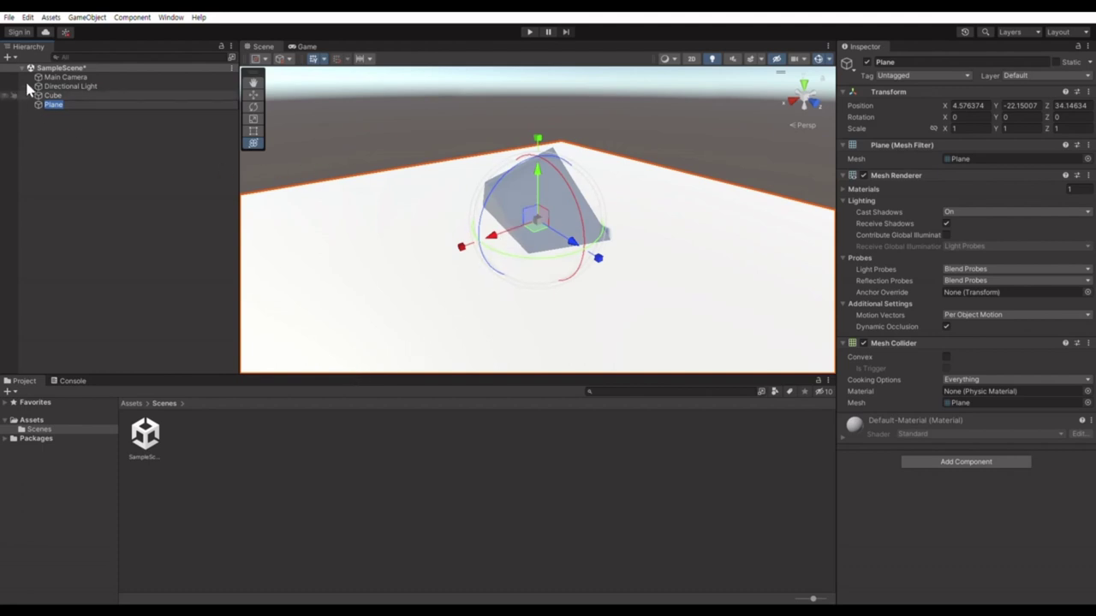
{"action": "key", "text": "Delete"}
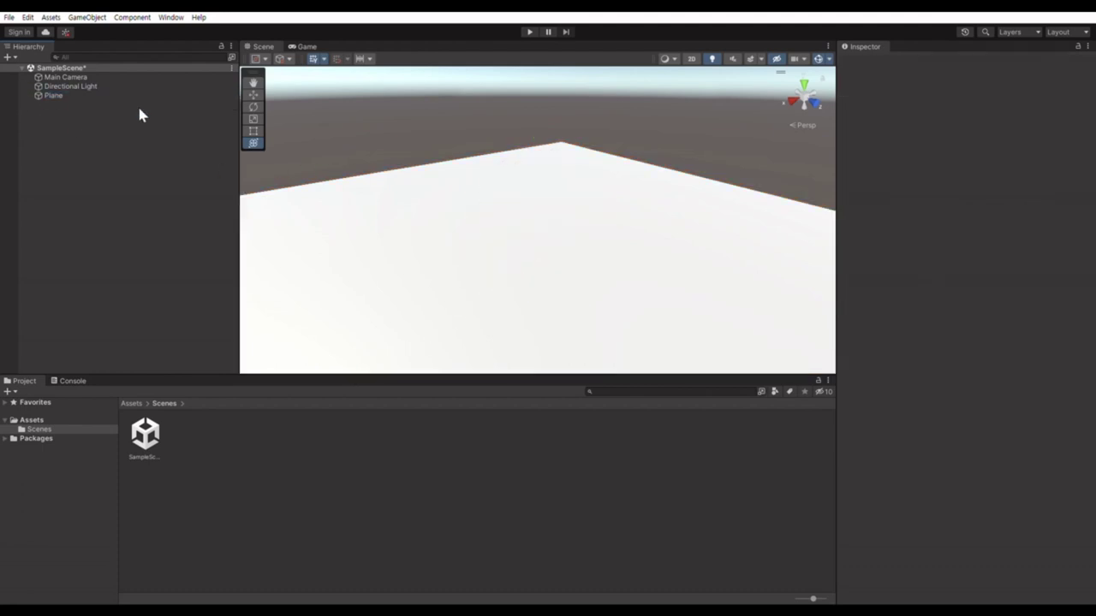
Zoom out, select the Plane and orbit the view around it
{"action": "scroll", "coordinate": [634, 278], "scroll_direction": "down", "scroll_amount": 2}
{"action": "scroll", "coordinate": [634, 283], "scroll_direction": "down", "scroll_amount": 3}
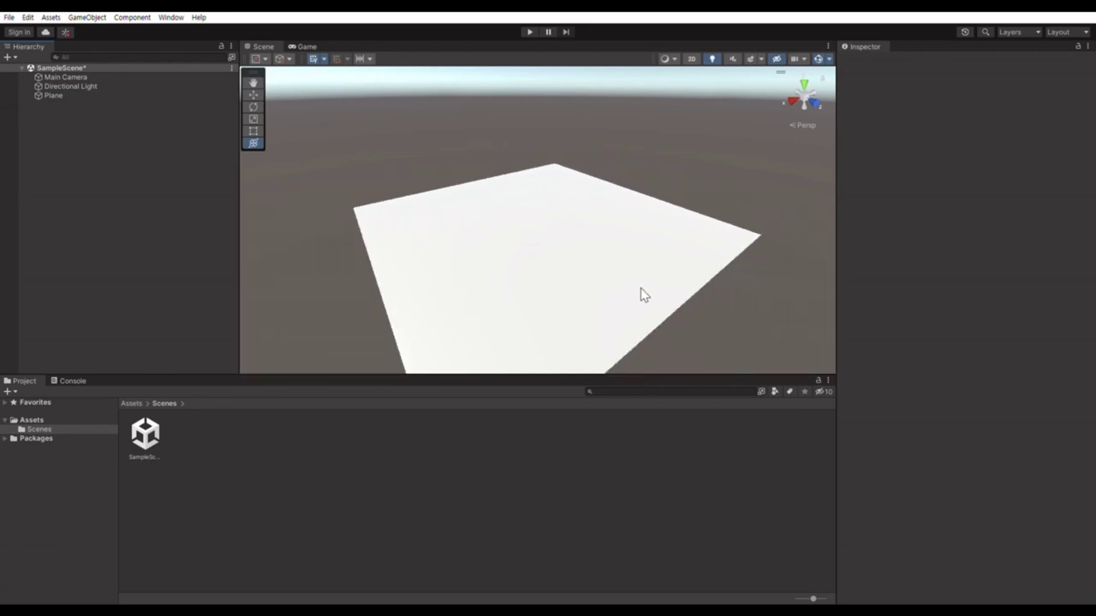
{"action": "scroll", "coordinate": [642, 295], "scroll_direction": "down", "scroll_amount": 2}
{"action": "scroll", "coordinate": [648, 298], "scroll_direction": "down", "scroll_amount": 1}
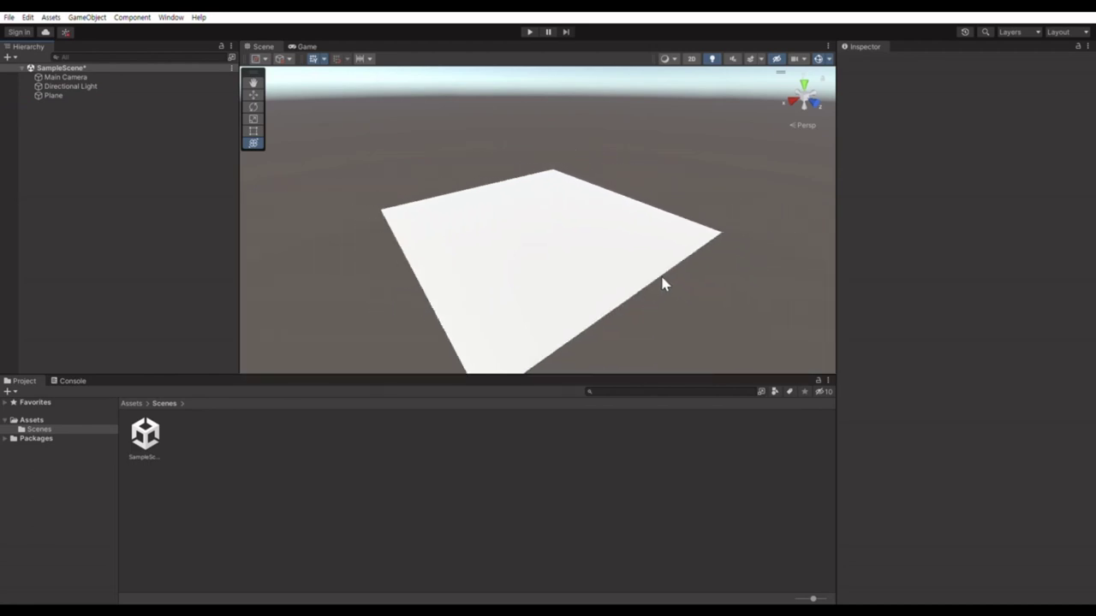
{"action": "left_click", "coordinate": [22, 93]}
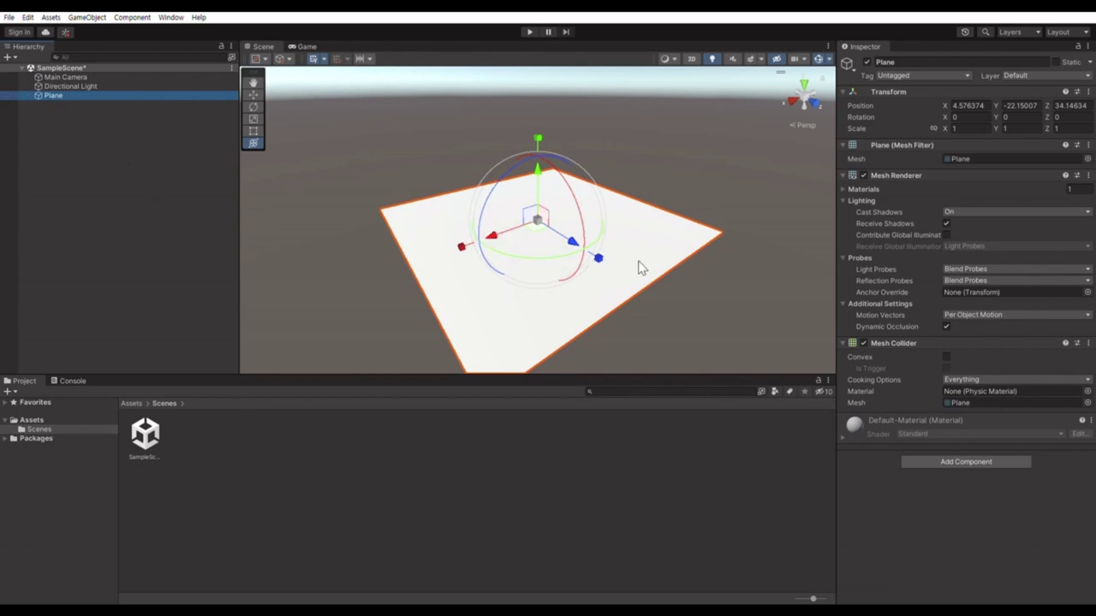
{"action": "left_click_drag", "start_coordinate": [656, 247], "coordinate": [535, 254], "text": "alt"}
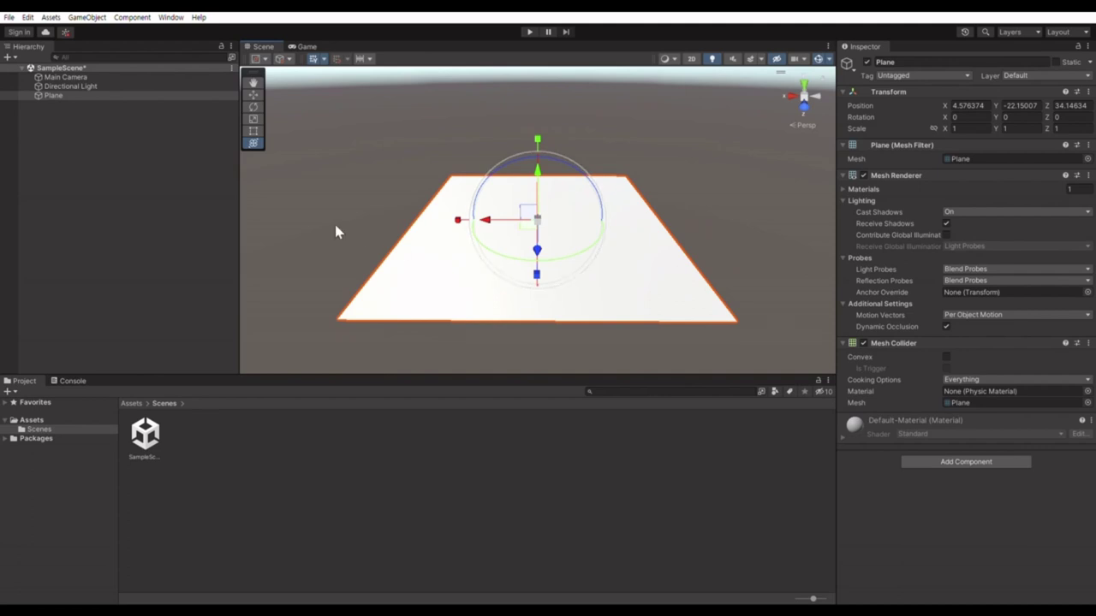
{"action": "left_click", "coordinate": [175, 178]}
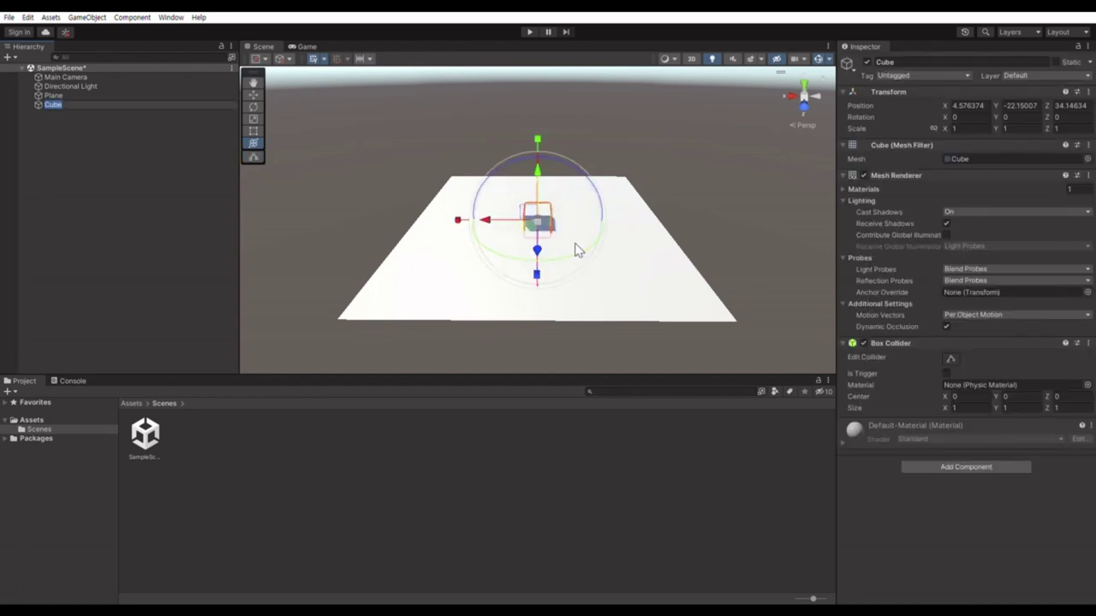
Name the new object 'Cube' and frame it at the Plane's centre
{"action": "left_click", "coordinate": [176, 236]}
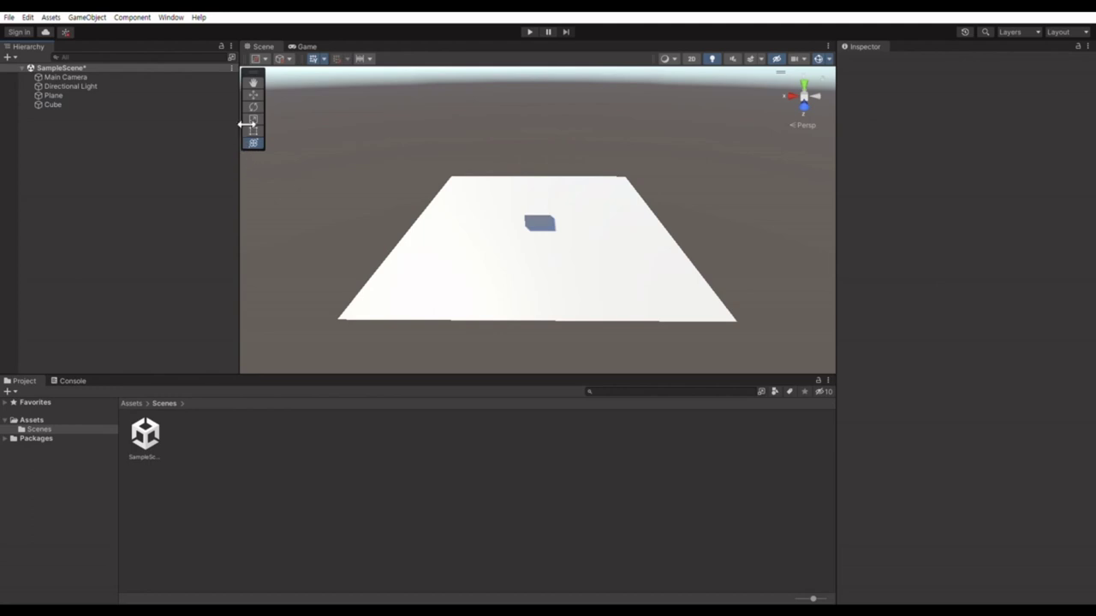
{"action": "double_click", "coordinate": [226, 103]}
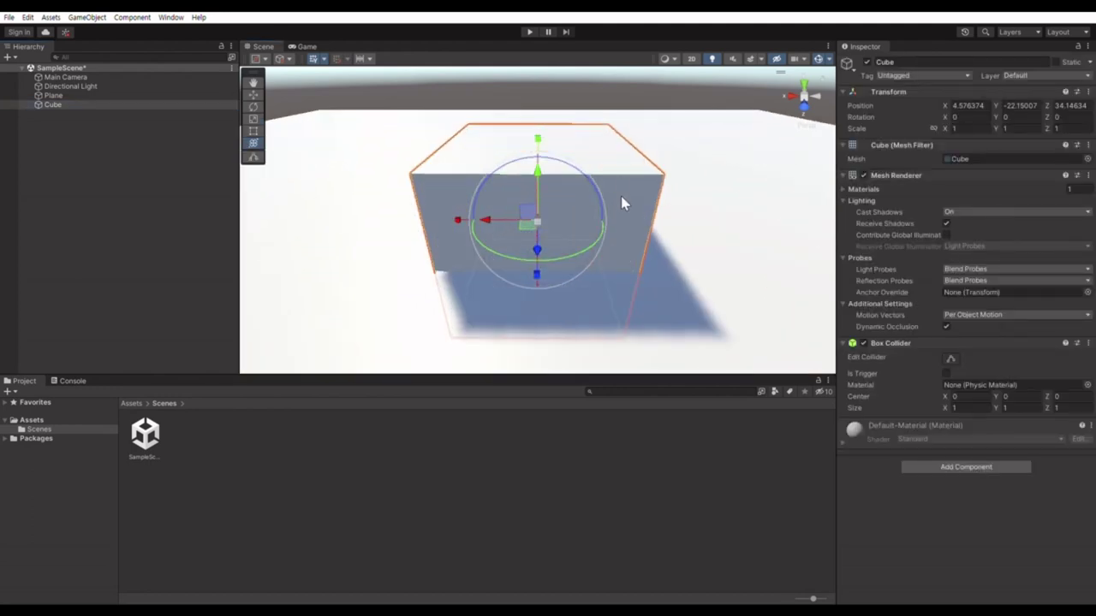
{"action": "left_click", "coordinate": [642, 200]}
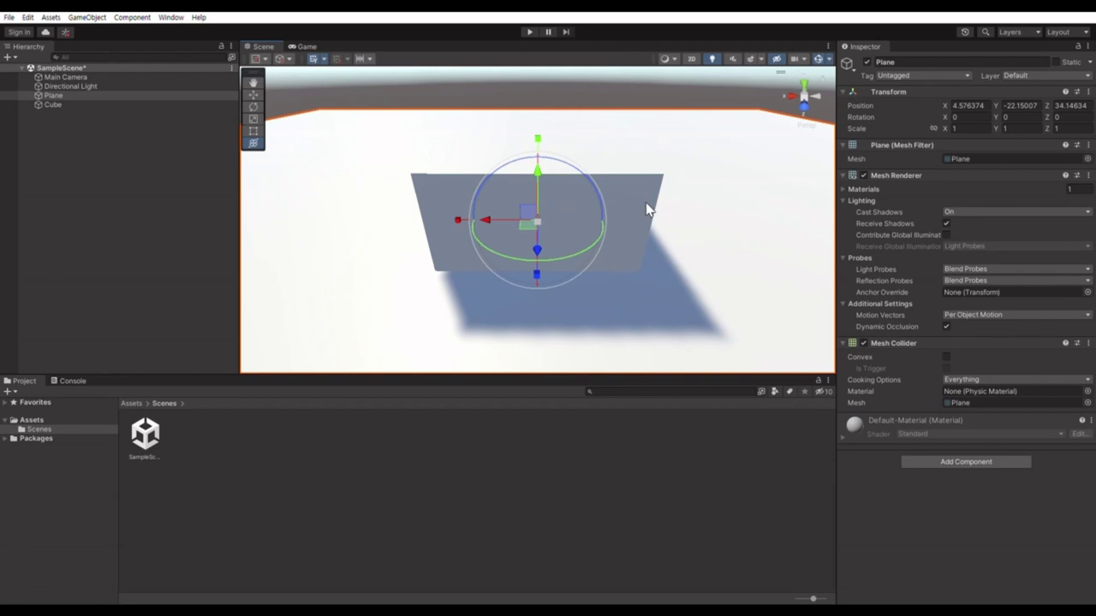
Raise the Cube along its Y arrow to Y -20.66 so it floats above the plane
{"action": "left_click", "coordinate": [196, 161]}
{"action": "left_click", "coordinate": [581, 200]}
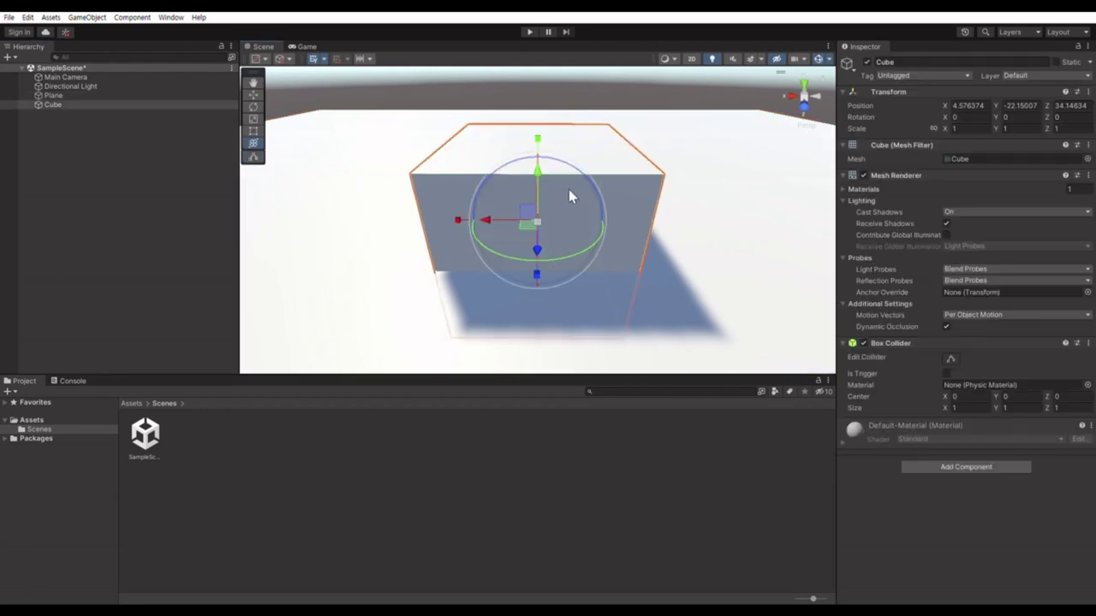
{"action": "scroll", "coordinate": [568, 190], "scroll_direction": "down", "scroll_amount": 2}
{"action": "scroll", "coordinate": [569, 189], "scroll_direction": "down", "scroll_amount": 2}
{"action": "scroll", "coordinate": [571, 188], "scroll_direction": "down", "scroll_amount": 2}
{"action": "scroll", "coordinate": [574, 187], "scroll_direction": "down", "scroll_amount": 2}
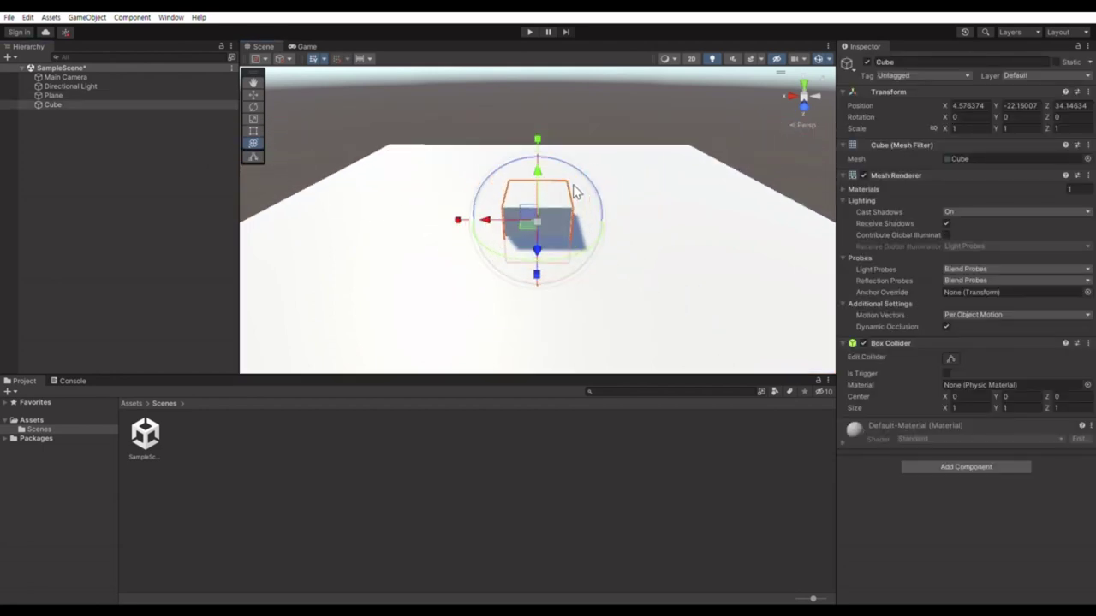
{"action": "scroll", "coordinate": [574, 188], "scroll_direction": "down", "scroll_amount": 2}
{"action": "scroll", "coordinate": [574, 188], "scroll_direction": "down", "scroll_amount": 2}
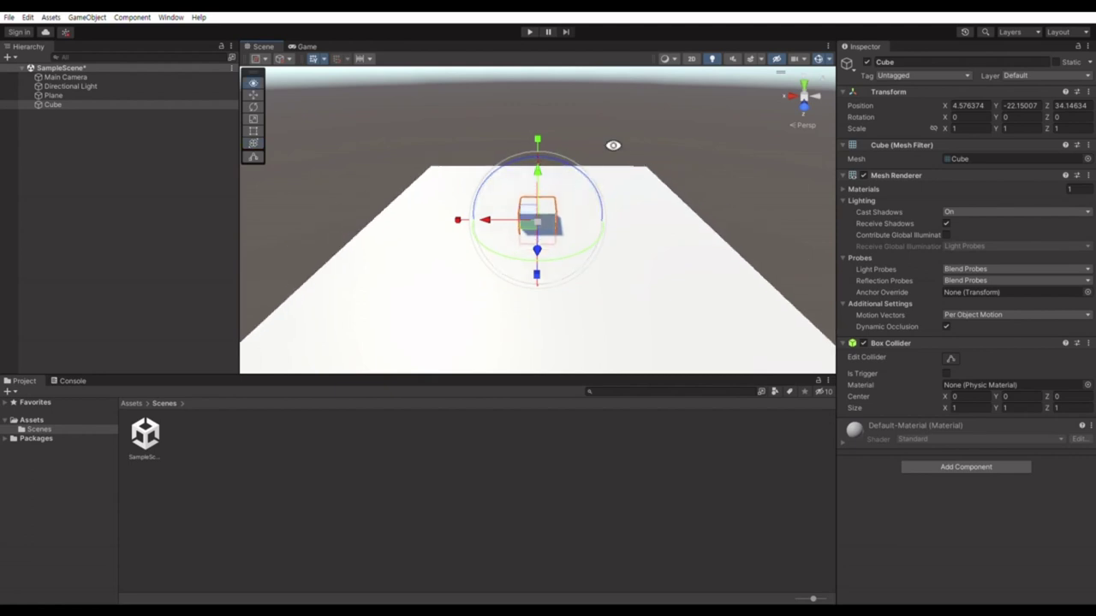
{"action": "key", "text": "w"}
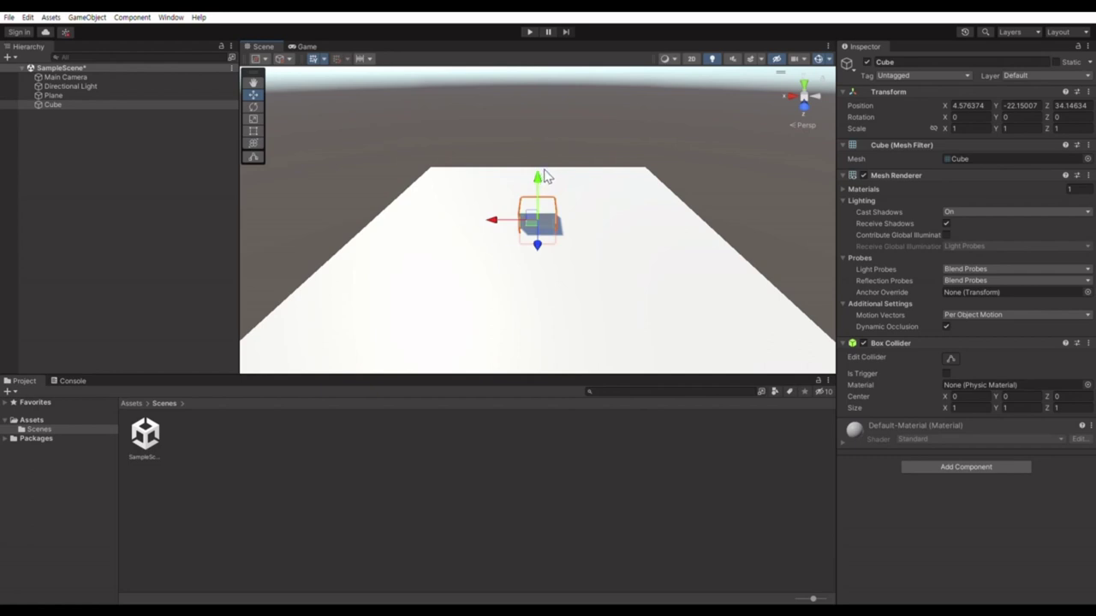
{"action": "left_click_drag", "start_coordinate": [540, 178], "coordinate": [535, 126]}
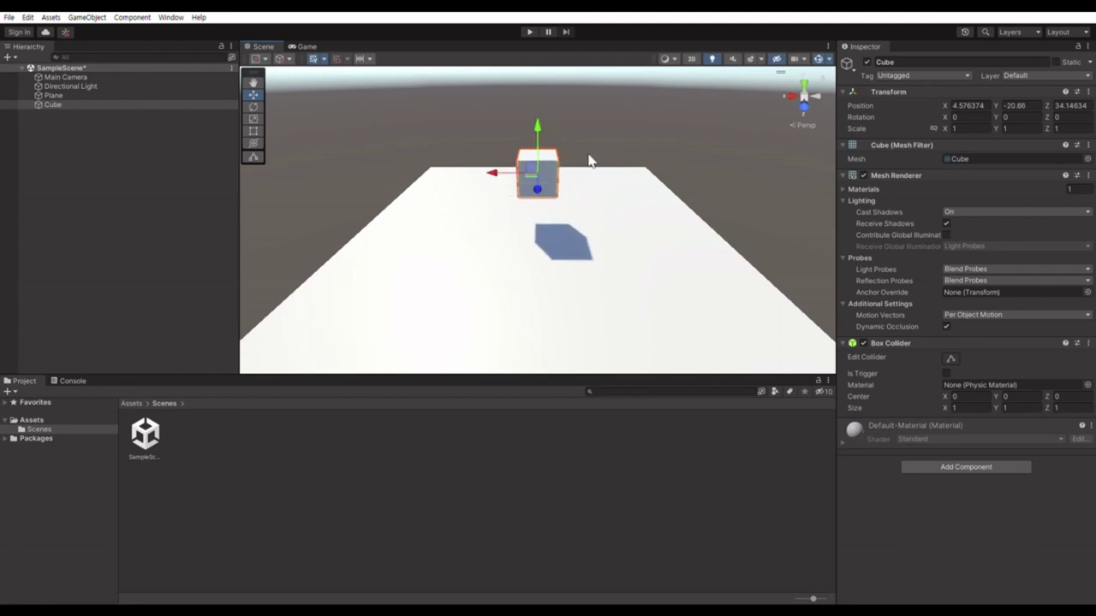
{"action": "scroll", "coordinate": [629, 228], "scroll_direction": "down", "scroll_amount": 2}
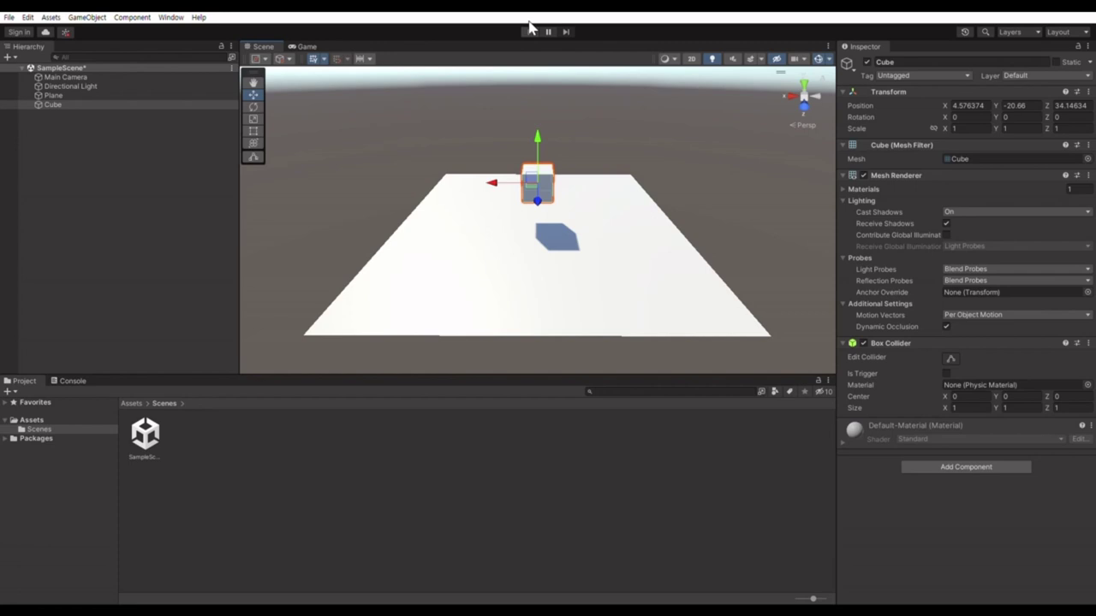
{"action": "left_click", "coordinate": [541, 32]}
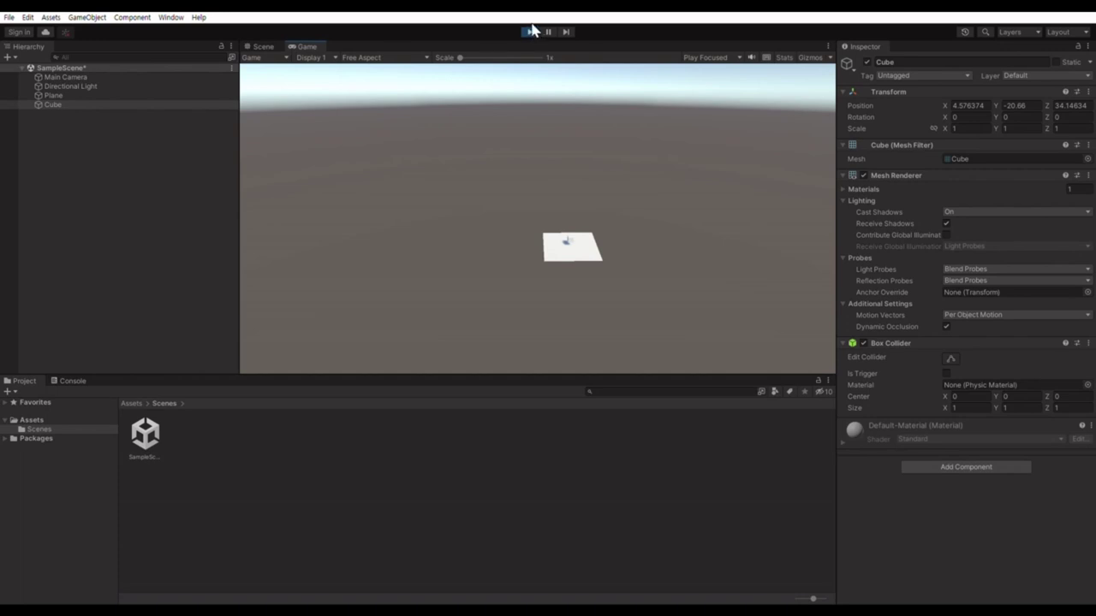
{"action": "left_click", "coordinate": [531, 30]}
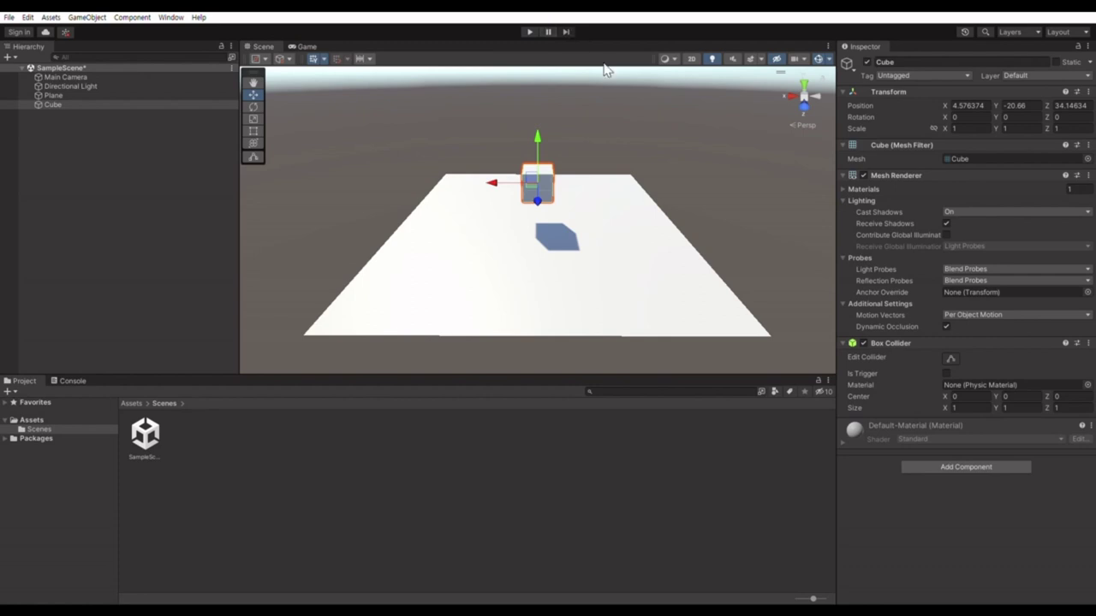
Reselect the Cube and run the scene to watch it fall onto the plane
{"action": "left_click", "coordinate": [605, 229]}
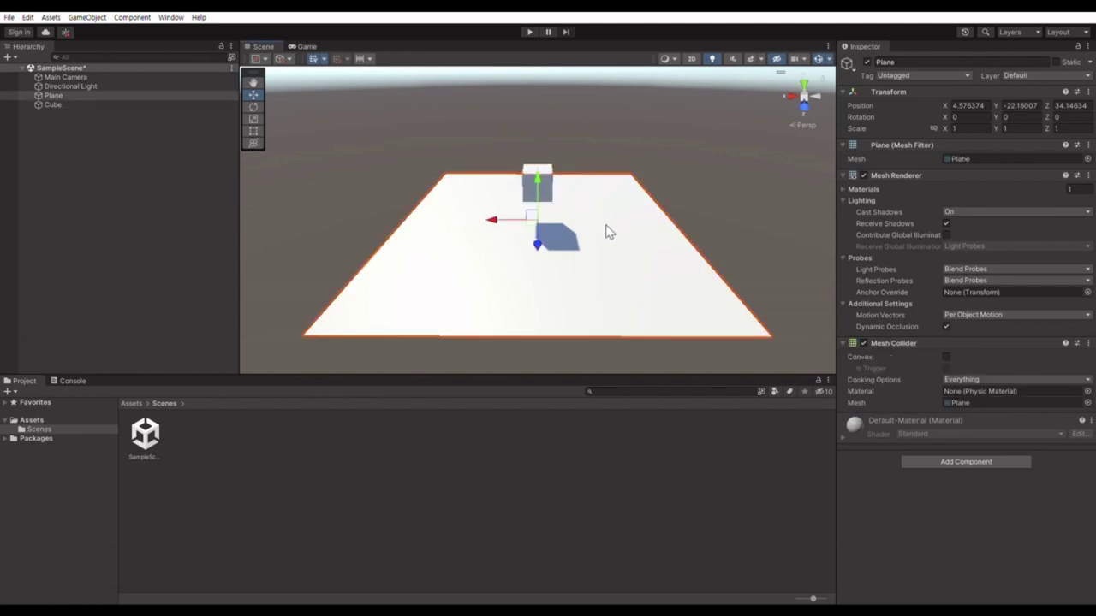
{"action": "left_click", "coordinate": [544, 184]}
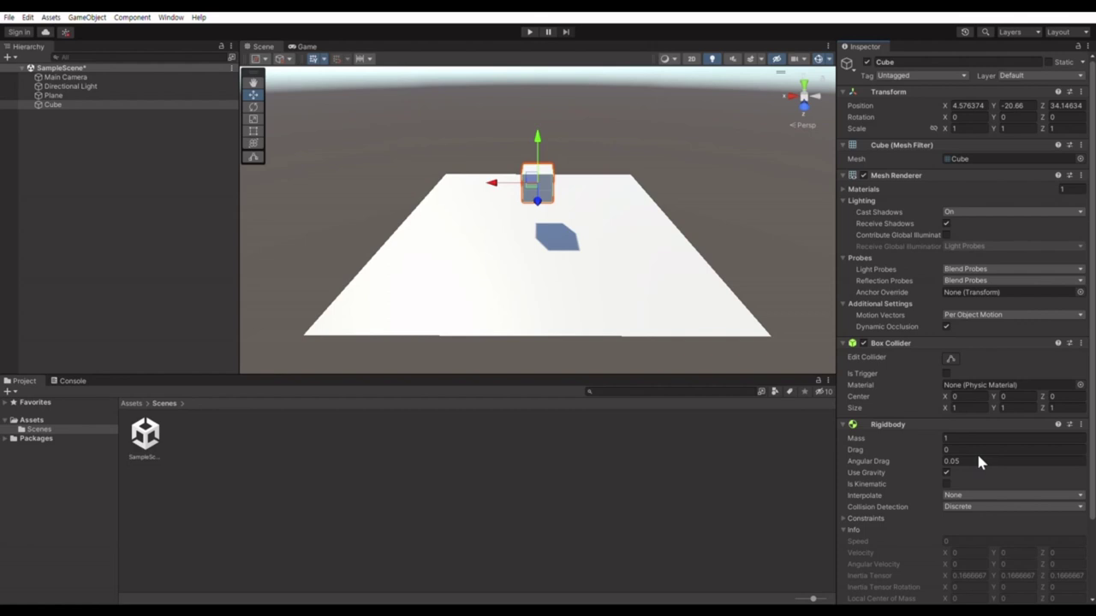
{"action": "scroll", "coordinate": [975, 454], "scroll_direction": "down", "scroll_amount": 2}
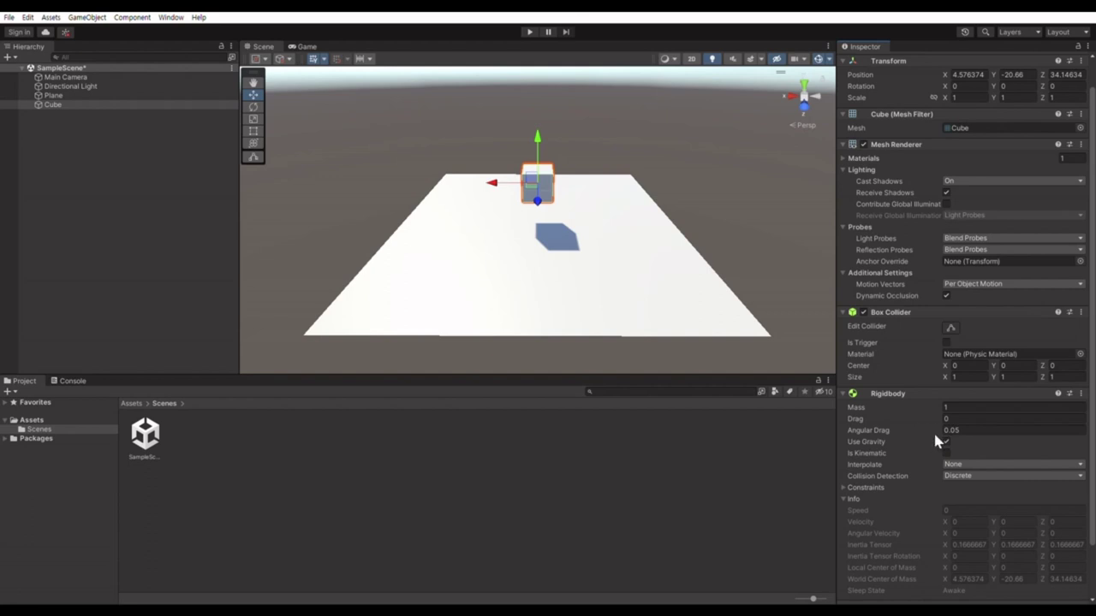
{"action": "left_click", "coordinate": [540, 32]}
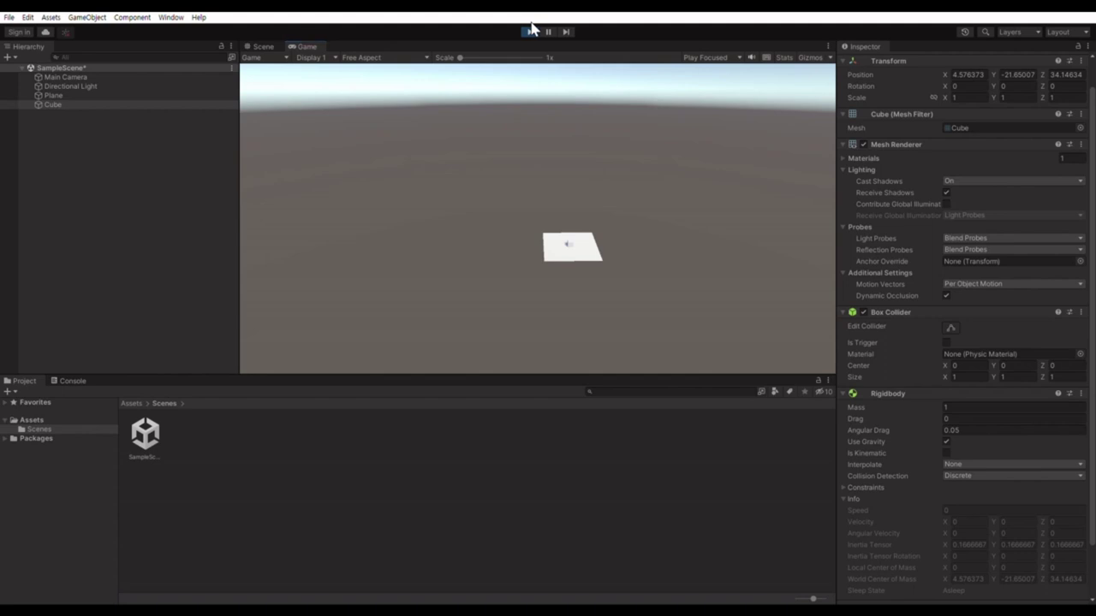
{"action": "left_click", "coordinate": [530, 30]}
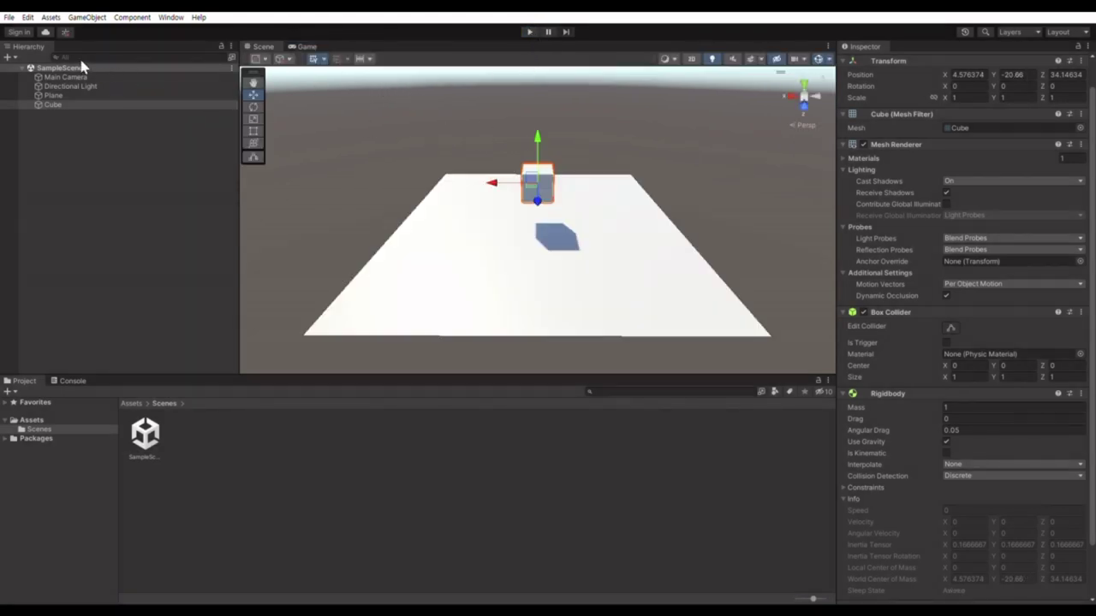
Align the Main Camera with the current scene view, then reselect the Cube
{"action": "left_click", "coordinate": [234, 76]}
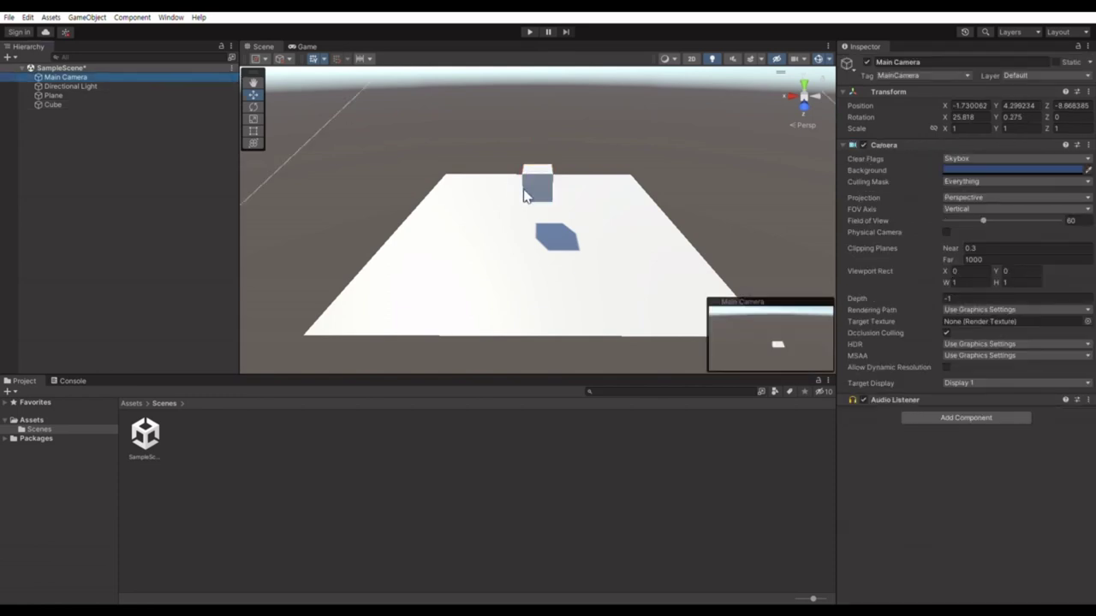
{"action": "key", "text": "ctrl+shift+f"}
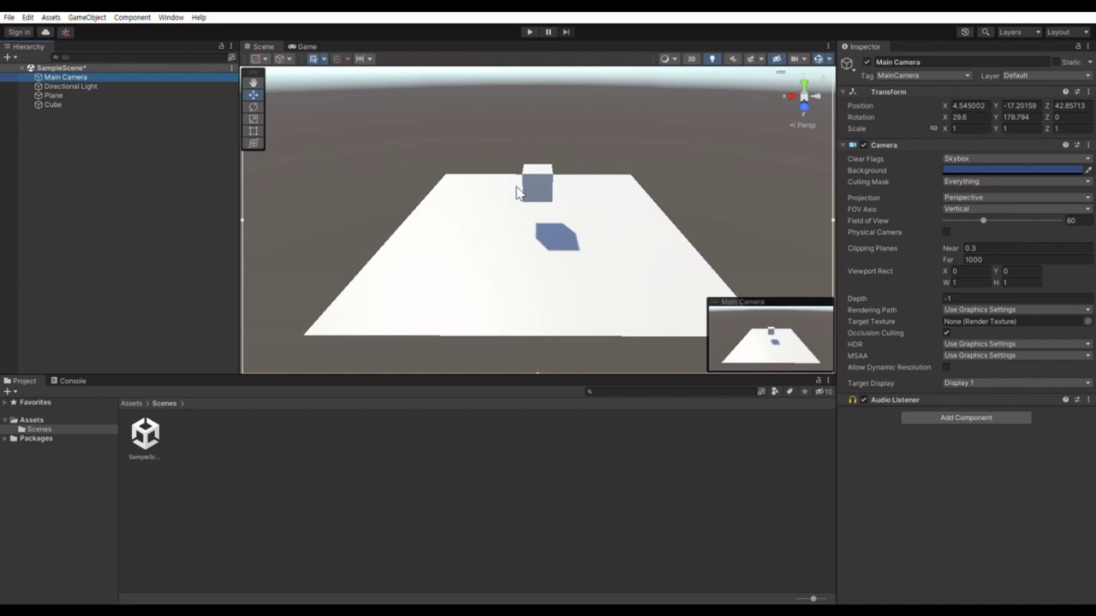
{"action": "left_click", "coordinate": [46, 103]}
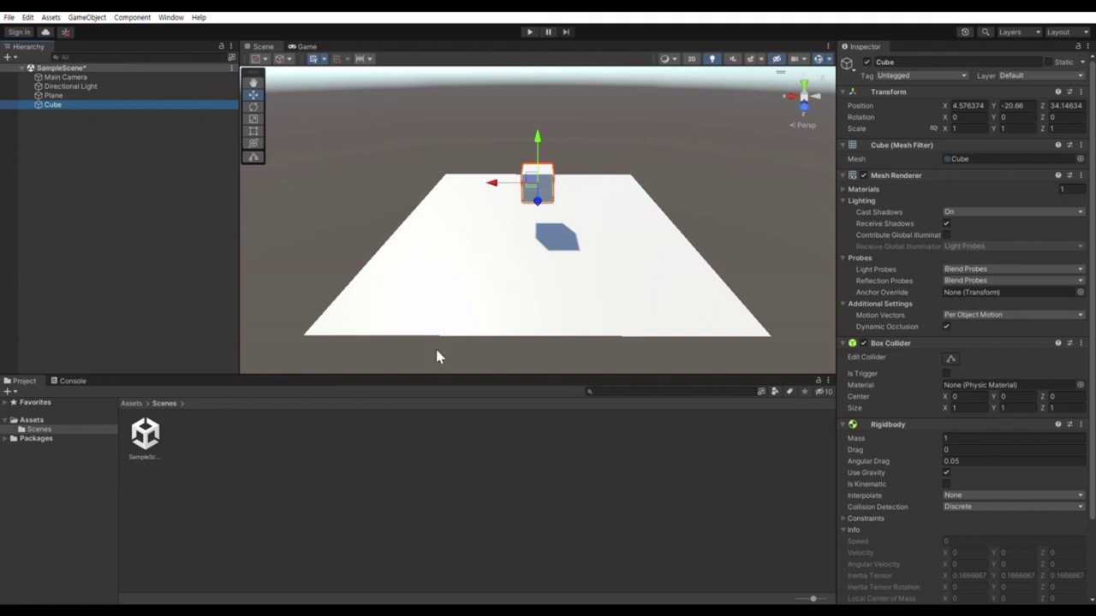
Open the Move script from the Assets folder in Visual Studio
{"action": "left_click", "coordinate": [30, 375]}
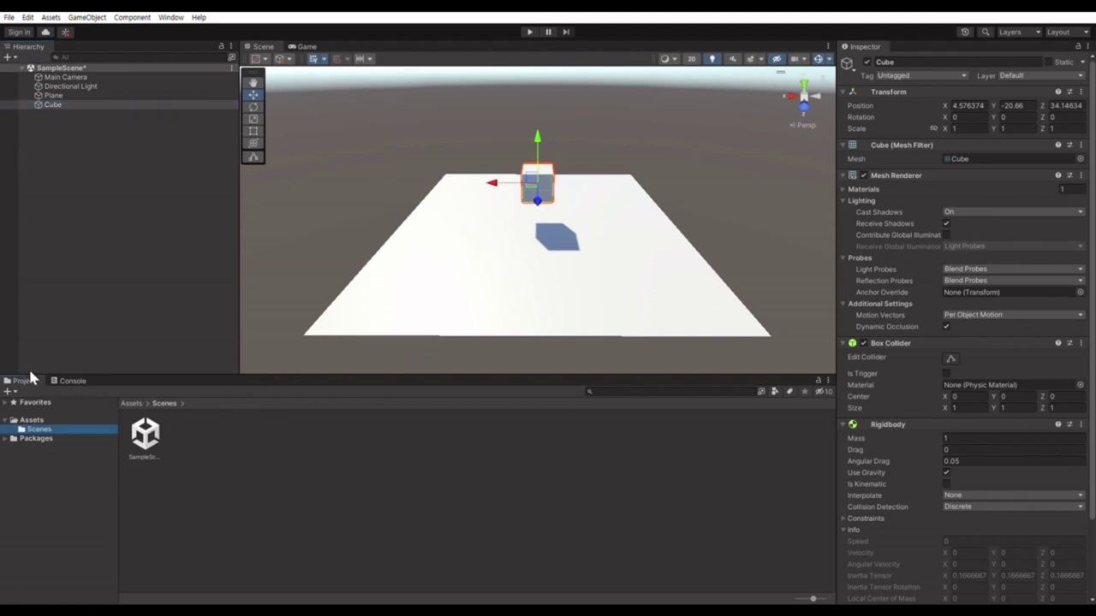
{"action": "left_click", "coordinate": [40, 416]}
{"action": "left_click", "coordinate": [240, 435]}
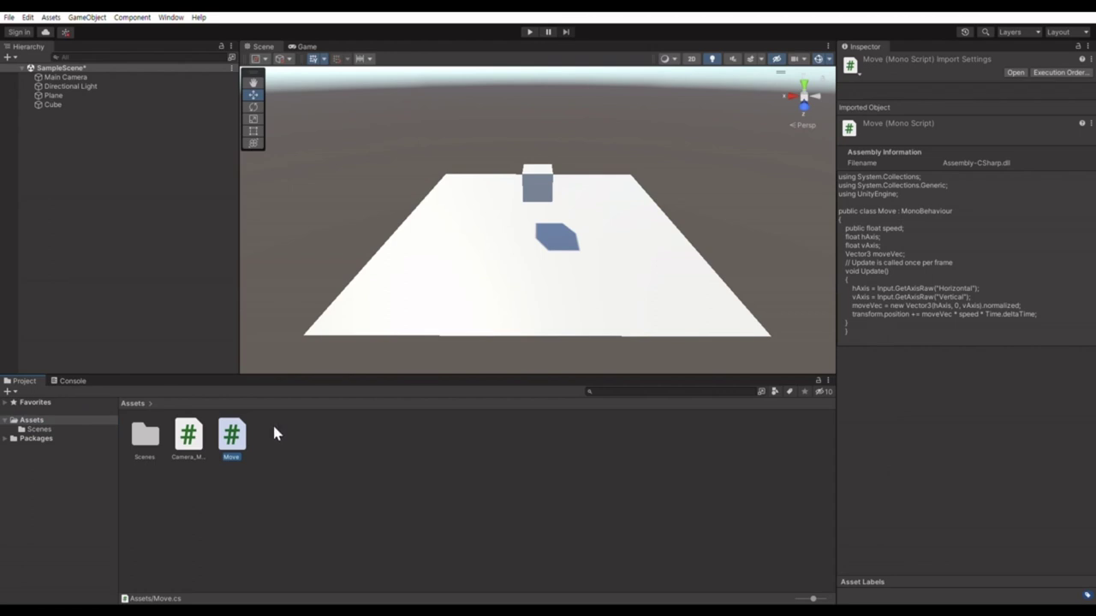
{"action": "left_click", "coordinate": [277, 429]}
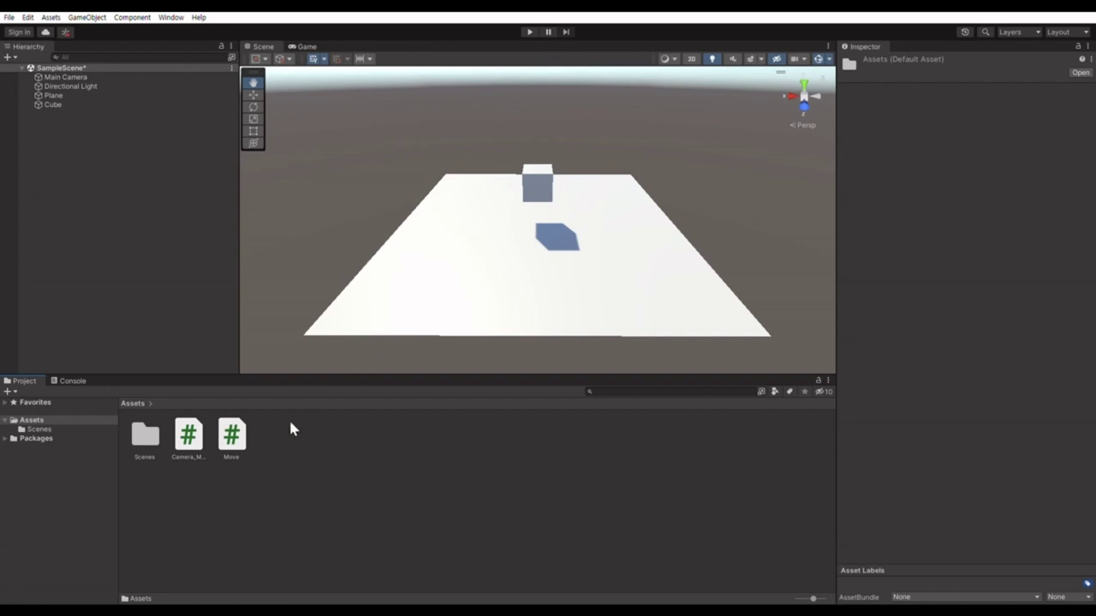
{"action": "left_click", "coordinate": [239, 434]}
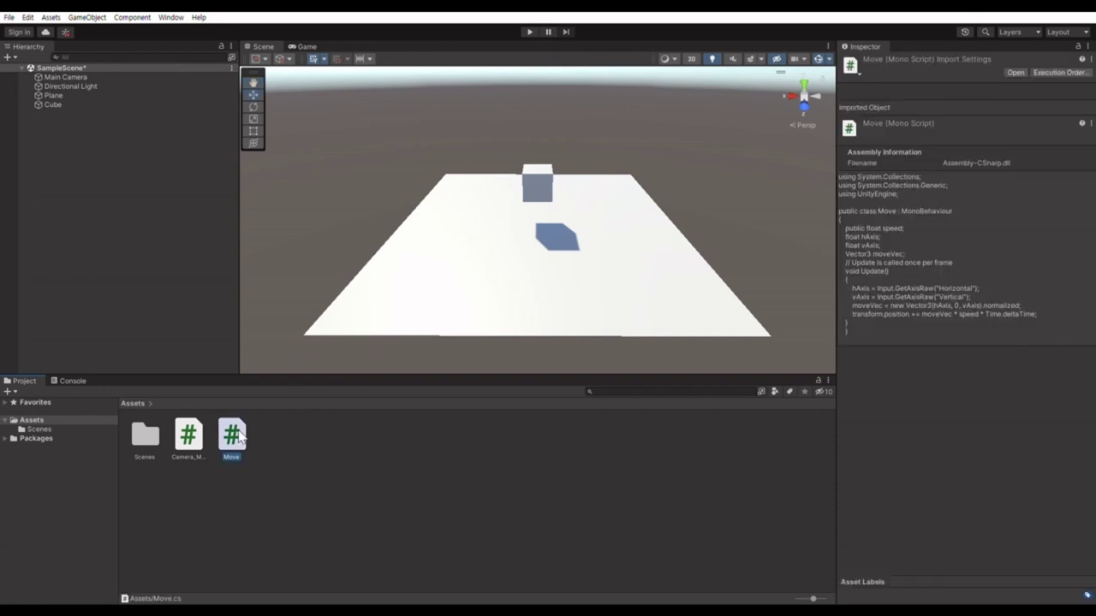
{"action": "double_click", "coordinate": [239, 433]}
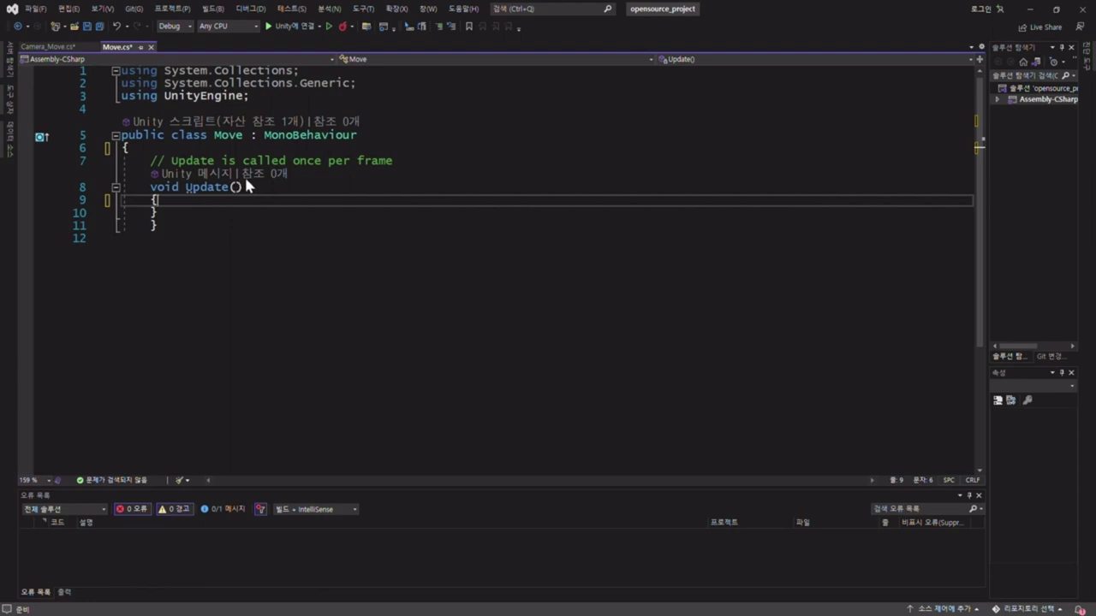
Declare public float speed and float hAxis fields at the top of the Move class
{"action": "key", "text": "Up"}
{"action": "key", "text": "Up"}
{"action": "key", "text": "Up"}
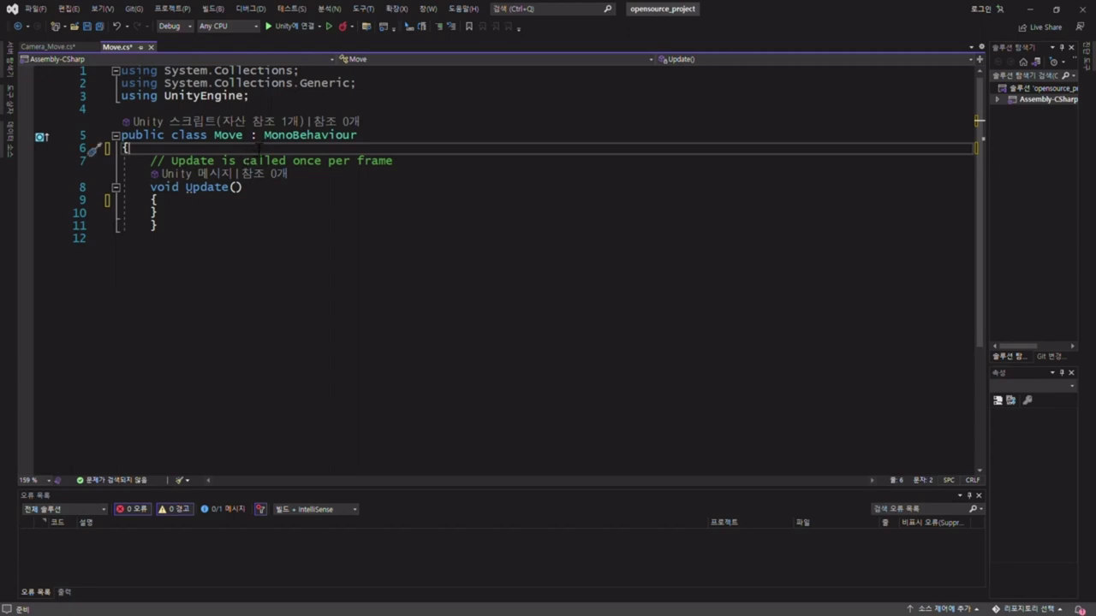
{"action": "key", "text": "Return"}
{"action": "type", "text": "publi"}
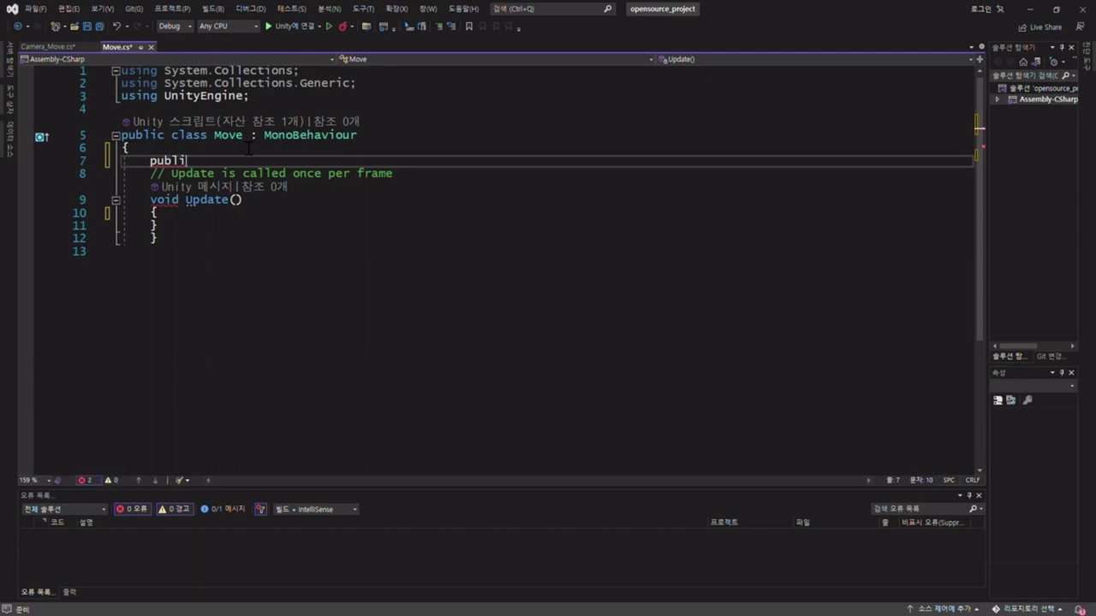
{"action": "type", "text": "c float speed;"}
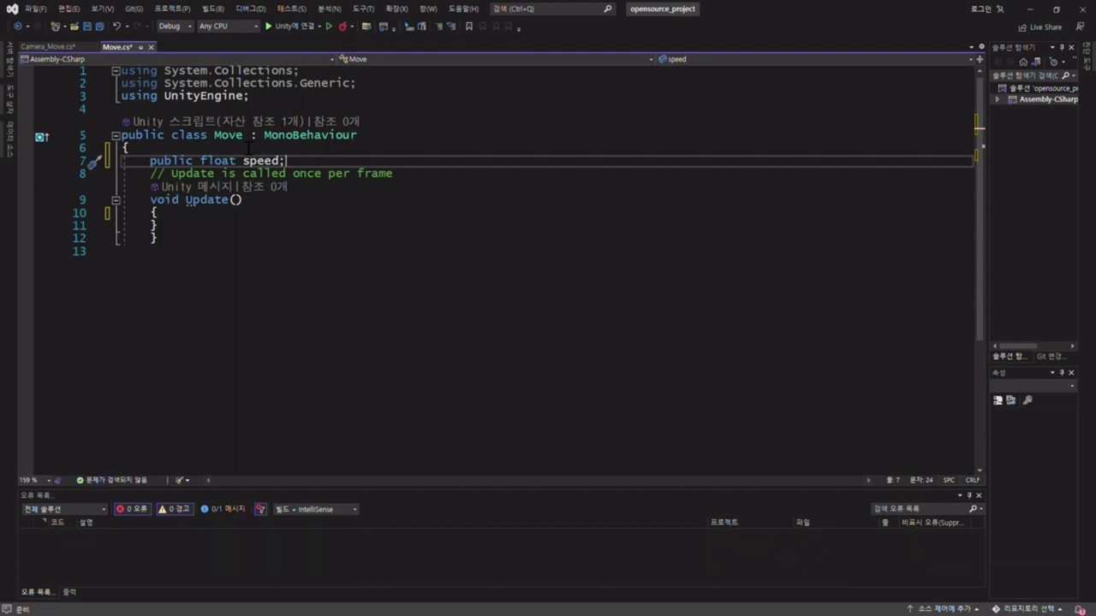
{"action": "key", "text": "Return"}
{"action": "type", "text": "float "}
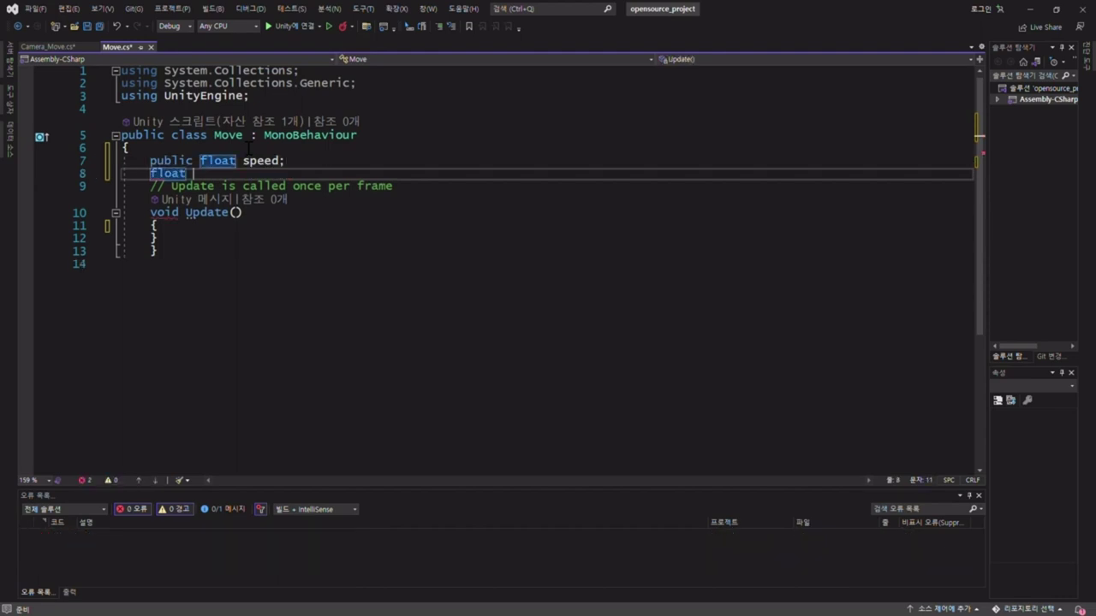
{"action": "type", "text": "hAxis;"}
Add float vAxis and Vector3 moveVec field declarations below them
{"action": "key", "text": "Return"}
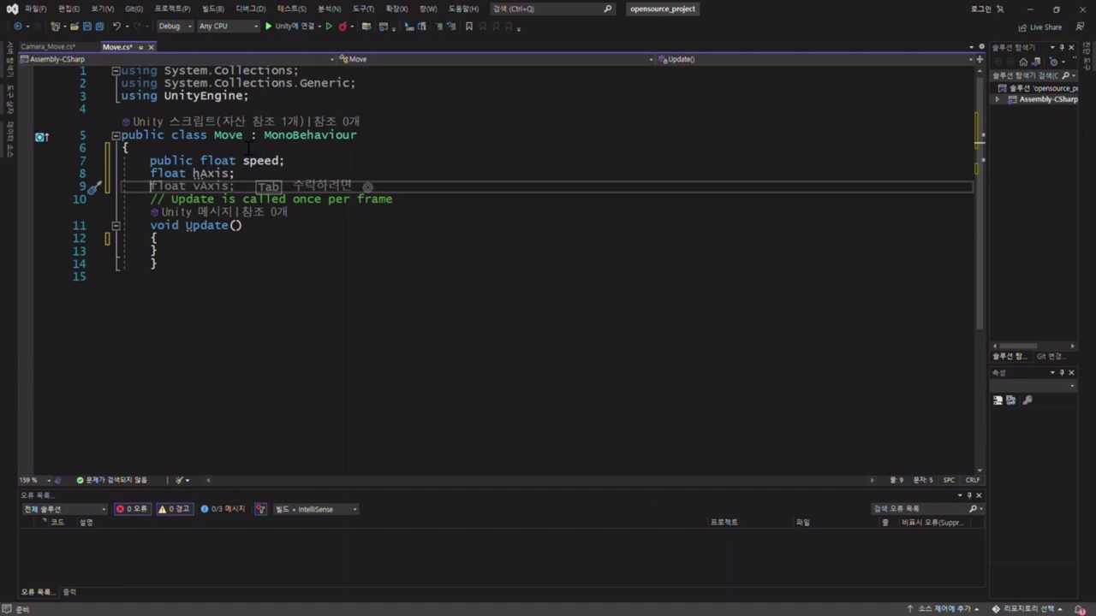
{"action": "type", "text": "float"}
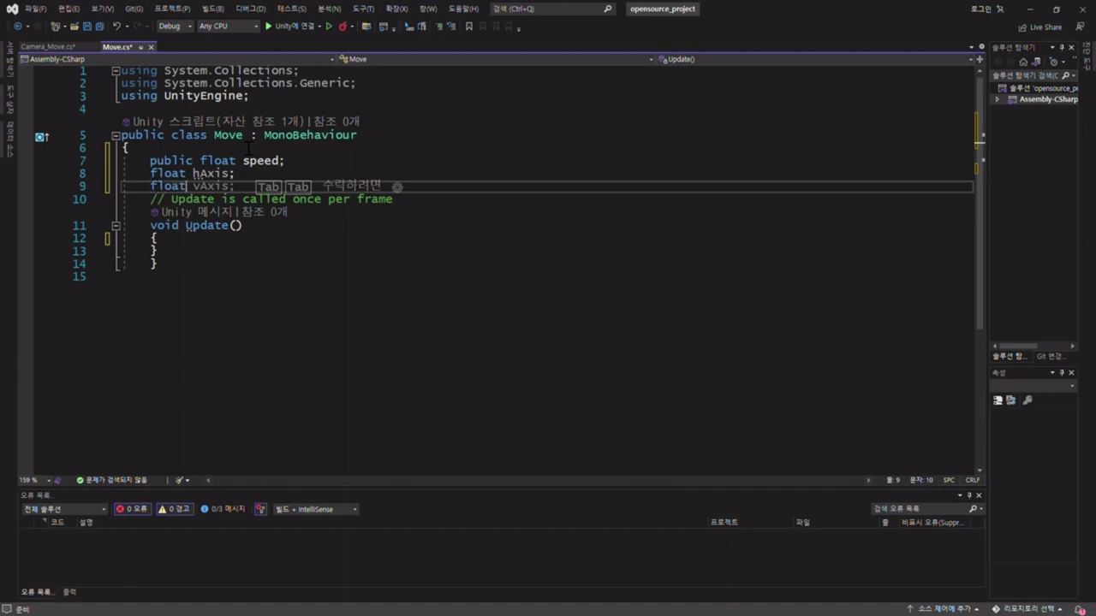
{"action": "type", "text": " vAxi"}
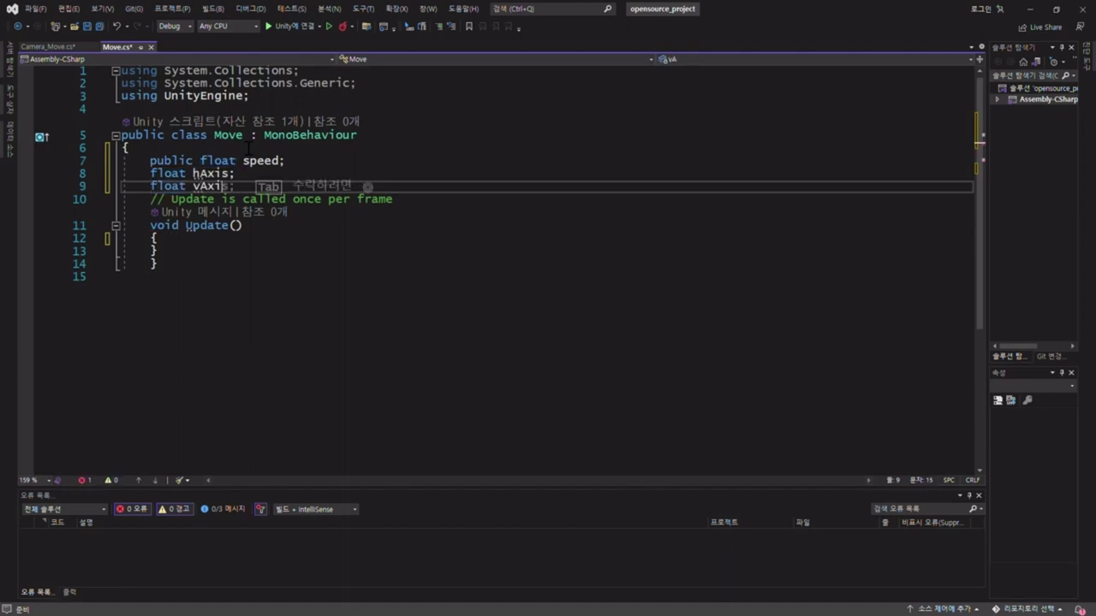
{"action": "type", "text": "s;"}
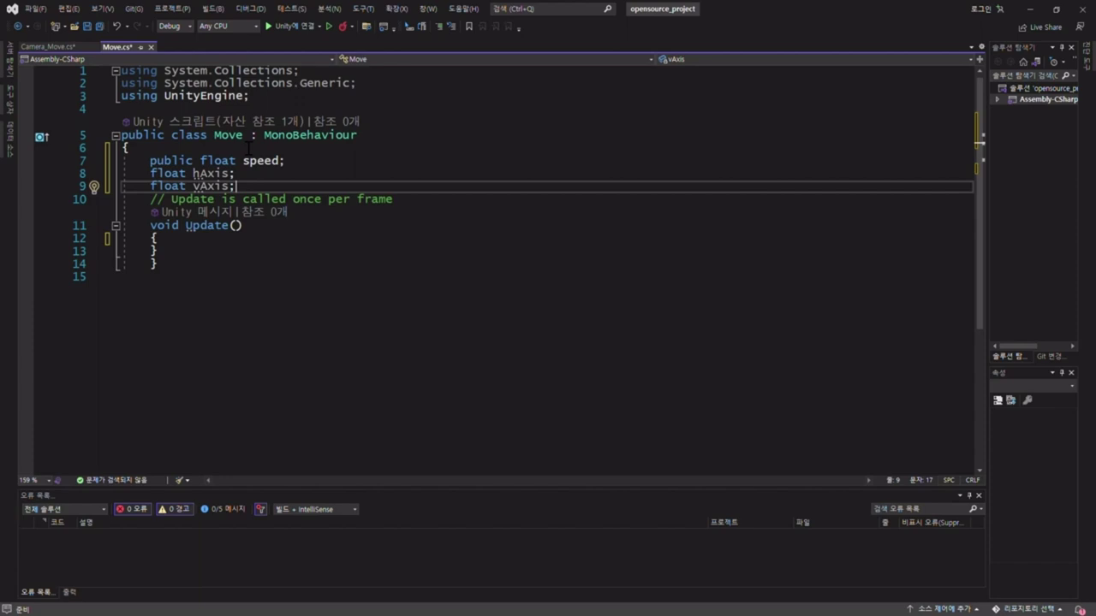
{"action": "key", "text": "Return"}
{"action": "type", "text": "Vector3"}
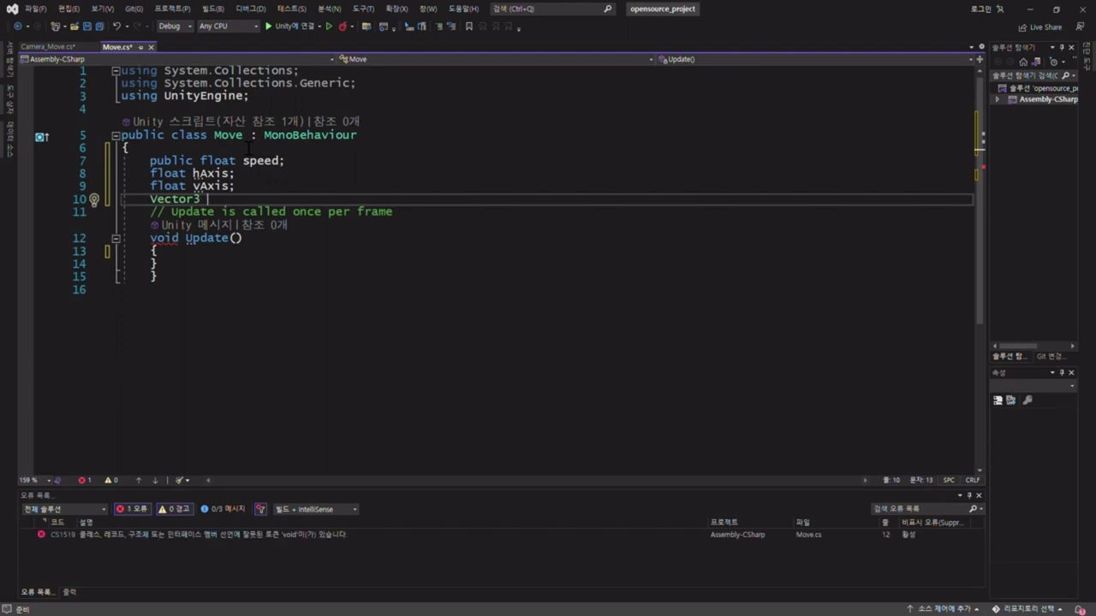
{"action": "type", "text": "moveVec;"}
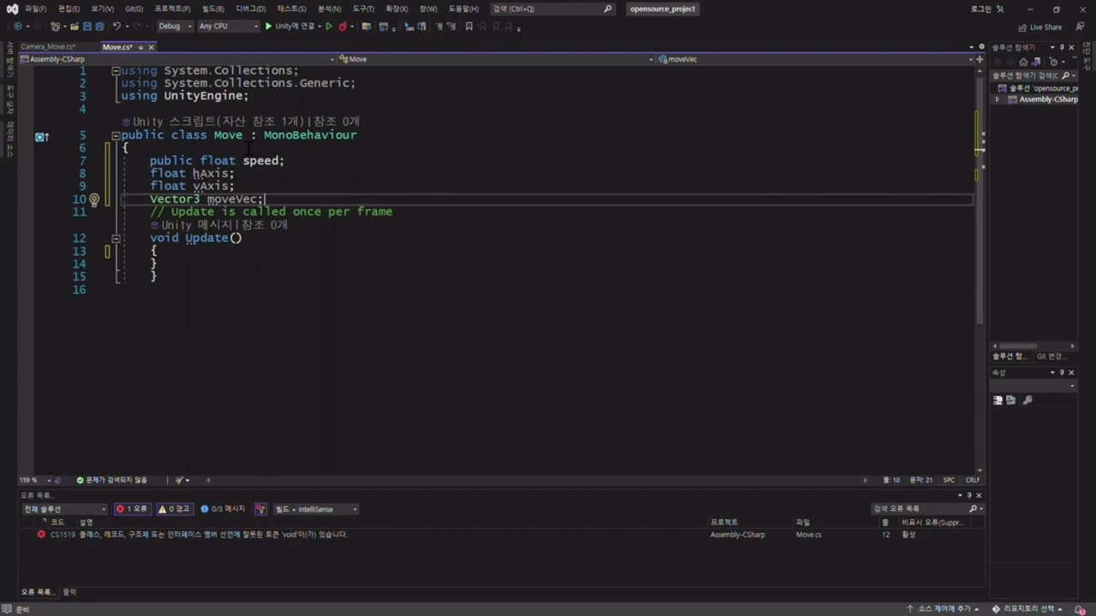
{"action": "left_click", "coordinate": [213, 255]}
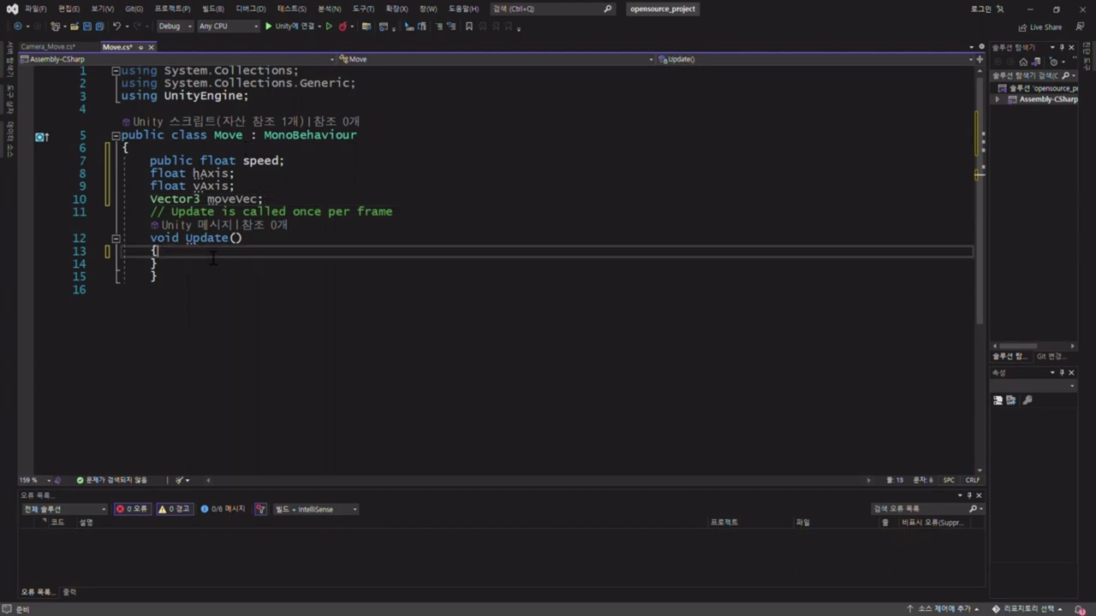
In Update, set hAxis = Input.GetAxisRaw("Horizontal");
{"action": "key", "text": "Return"}
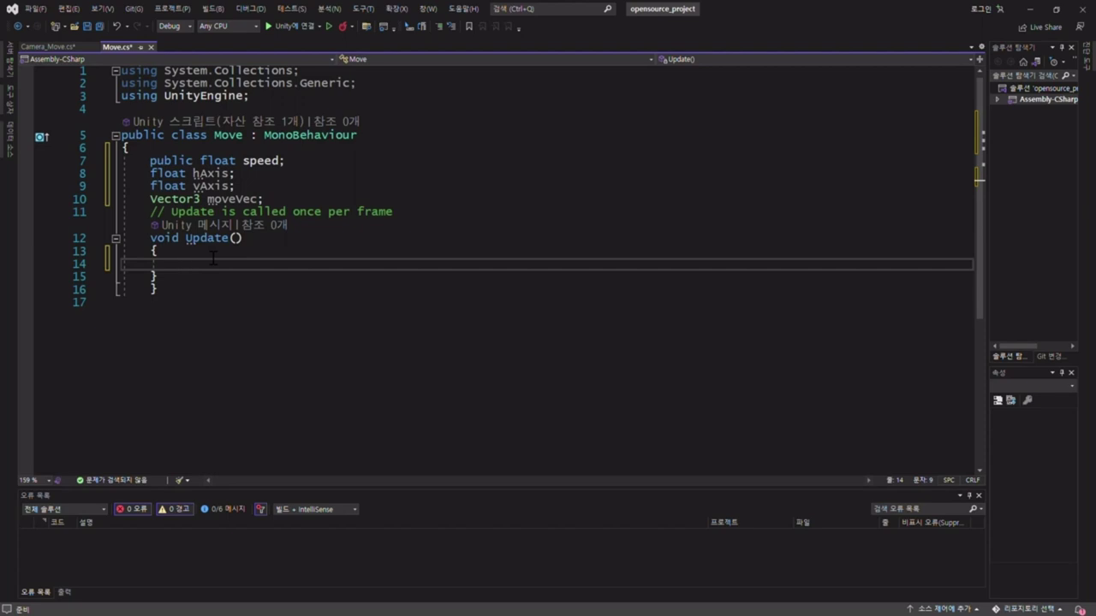
{"action": "type", "text": "hAxis"}
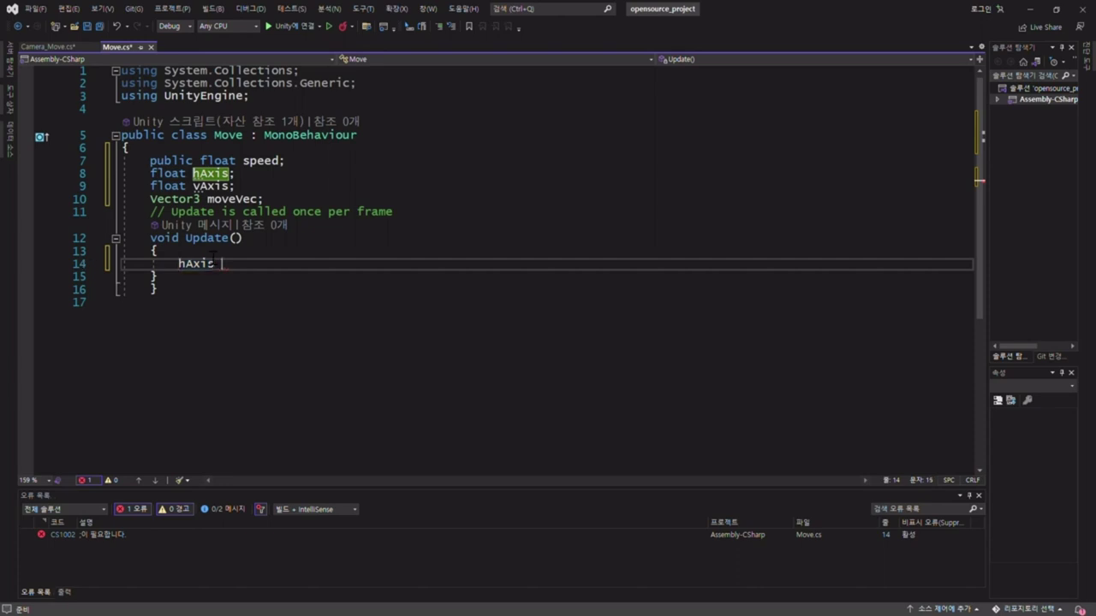
{"action": "type", "text": "= Input."}
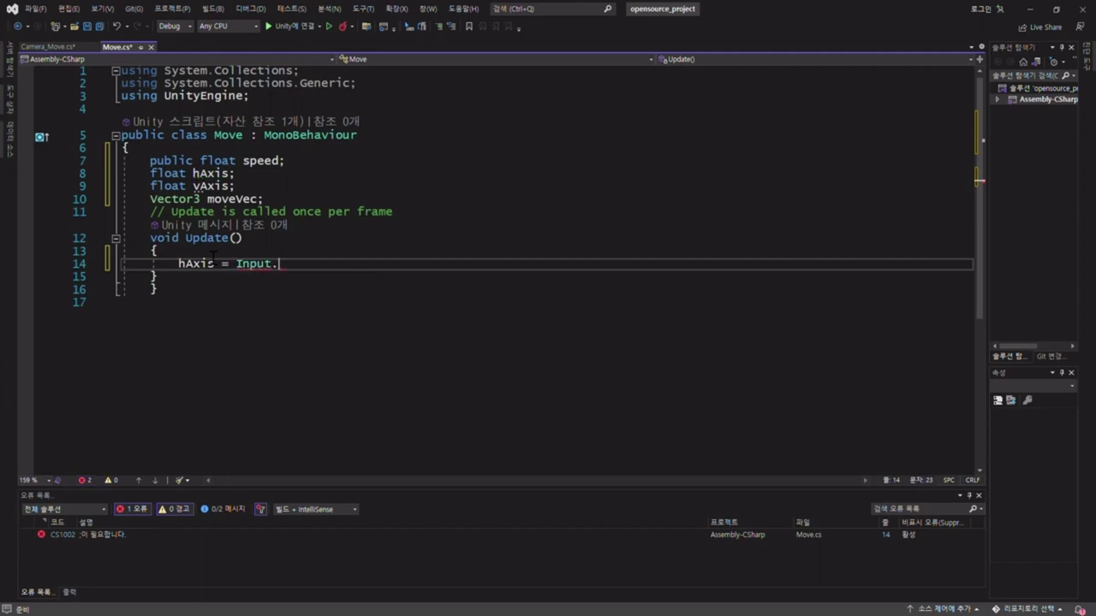
{"action": "type", "text": "GetAxisRa"}
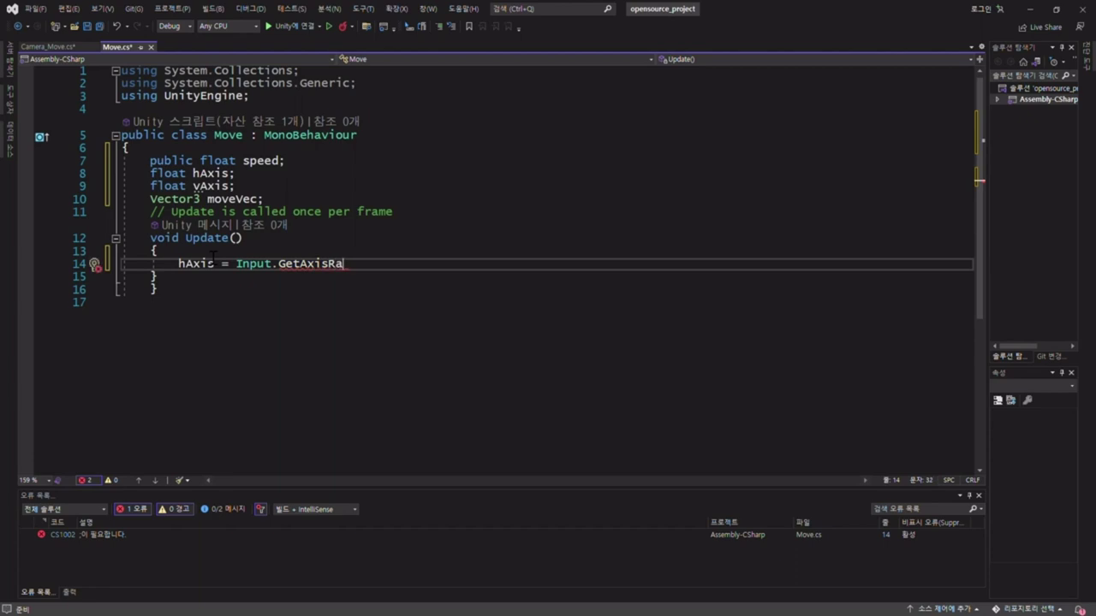
{"action": "type", "text": "w(\"Horizontal\");"}
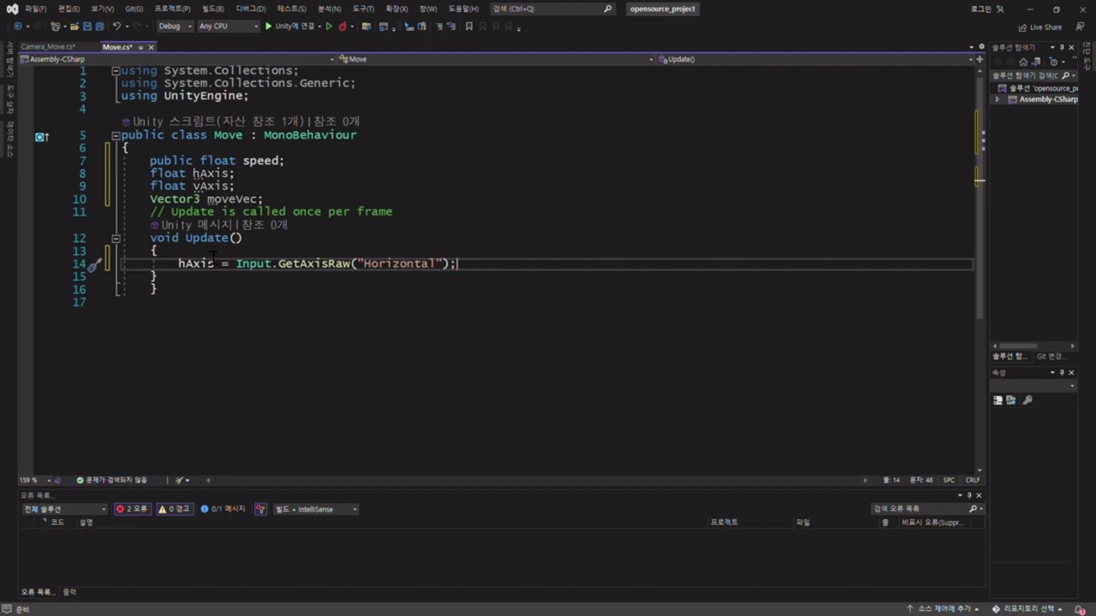
Set vAxis = Input.GetAxisRaw("Vertical"); and begin moveVec = new Vector3(hAxis,
{"action": "key", "text": "Return"}
{"action": "type", "text": "vAxis"}
{"action": "key", "text": "BackSpace"}
{"action": "key", "text": "BackSpace"}
{"action": "key", "text": "BackSpace"}
{"action": "type", "text": "xis = "}
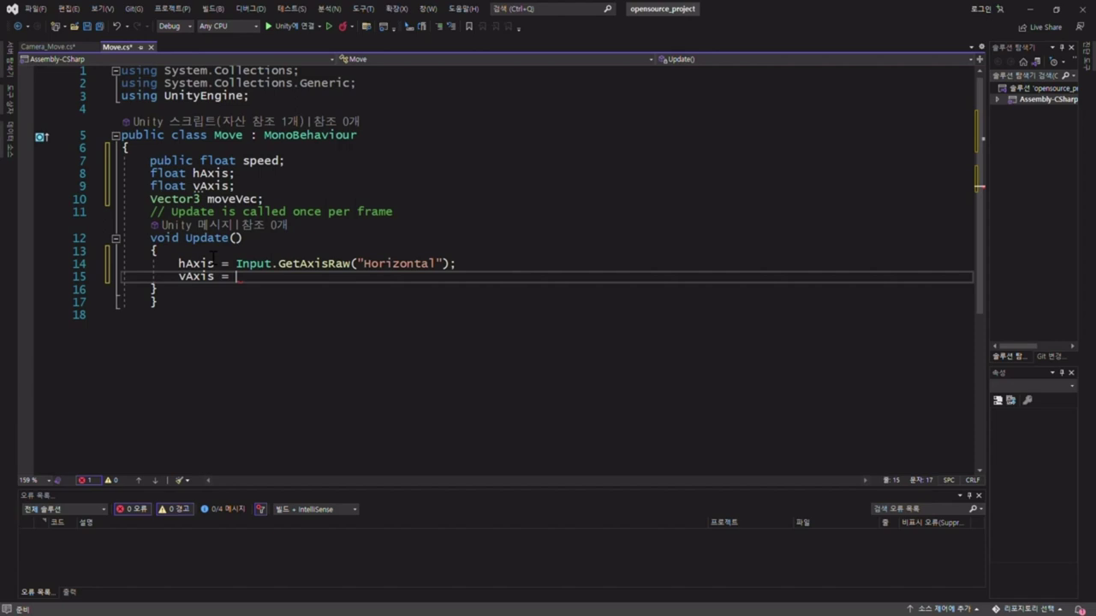
{"action": "type", "text": "Input"}
{"action": "type", "text": ".Get"}
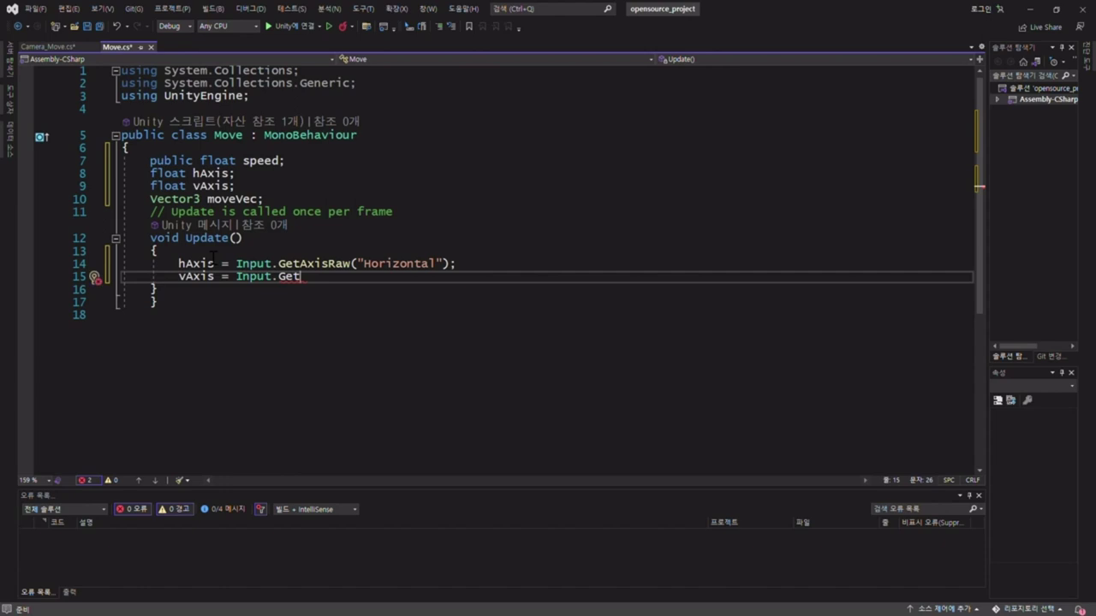
{"action": "type", "text": "Axos"}
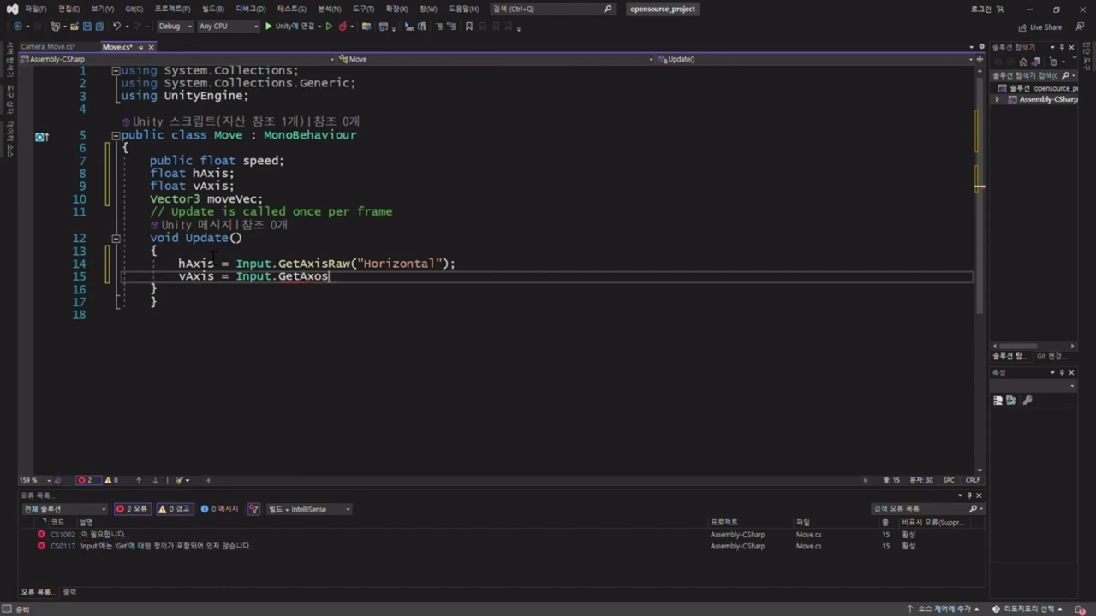
{"action": "key", "text": "BackSpace"}
{"action": "key", "text": "BackSpace"}
{"action": "type", "text": "isRaw(\"Vertical\");"}
{"action": "key", "text": "Return"}
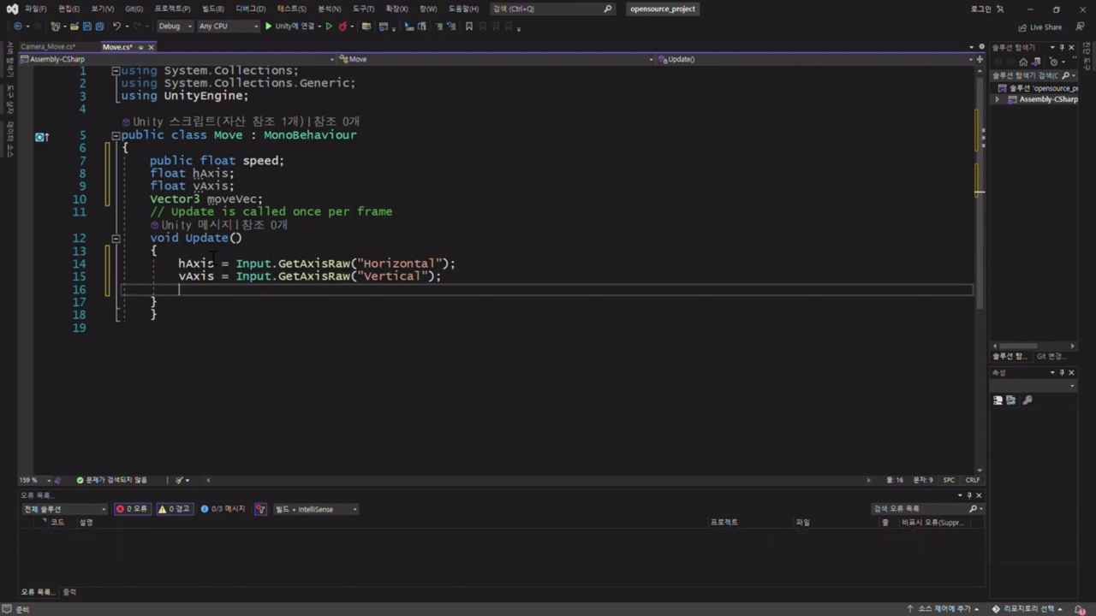
{"action": "type", "text": "moveVec = new Vector3("}
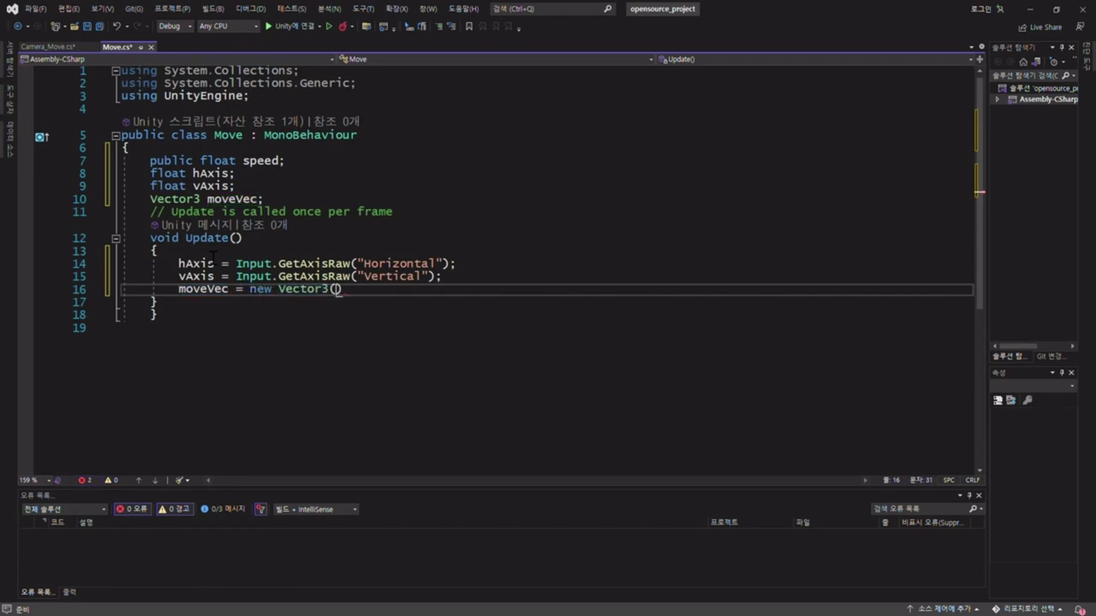
{"action": "type", "text": "hAxi"}
{"action": "type", "text": "s,"}
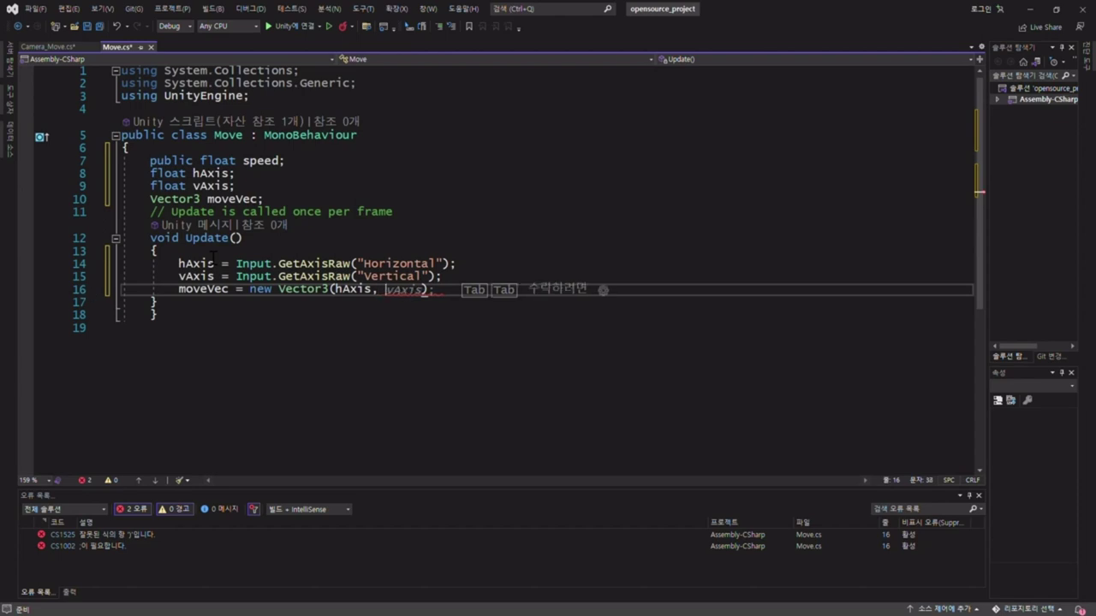
Finish moveVec as normalized Vector3(hAxis, 0, vAxis) and add moveVec * speed * Time.deltaTime to transform.position
{"action": "type", "text": "0, "}
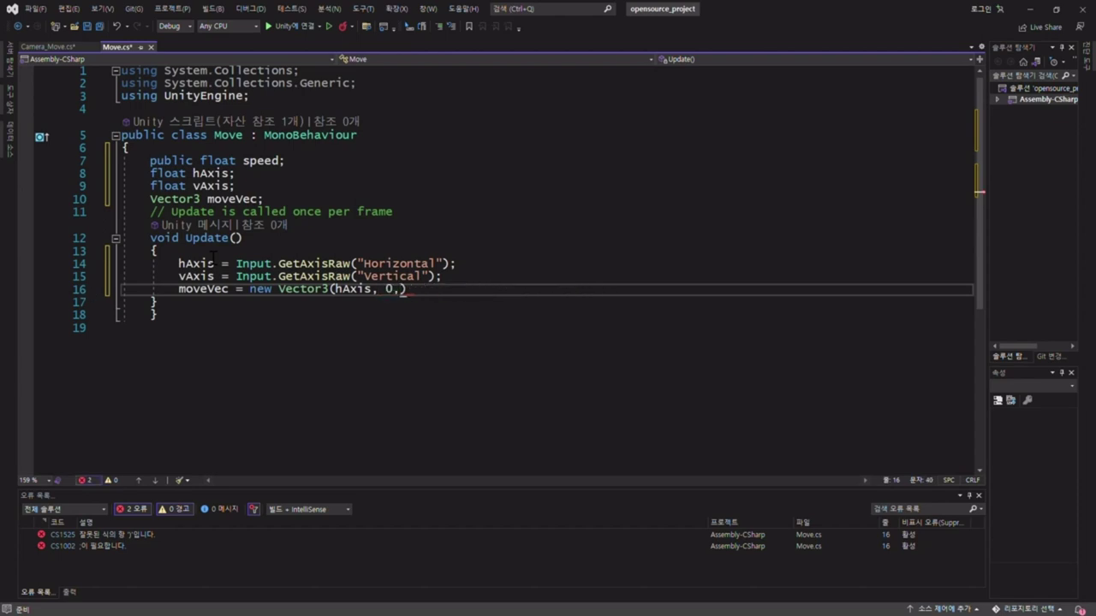
{"action": "type", "text": "v"}
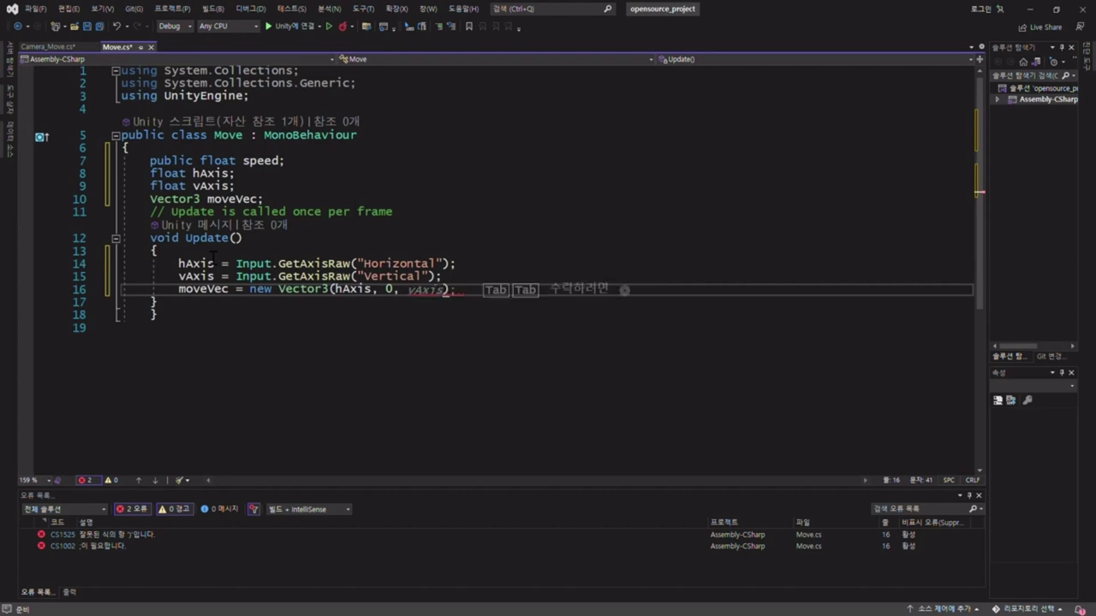
{"action": "type", "text": "Axis"}
{"action": "type", "text": ")."}
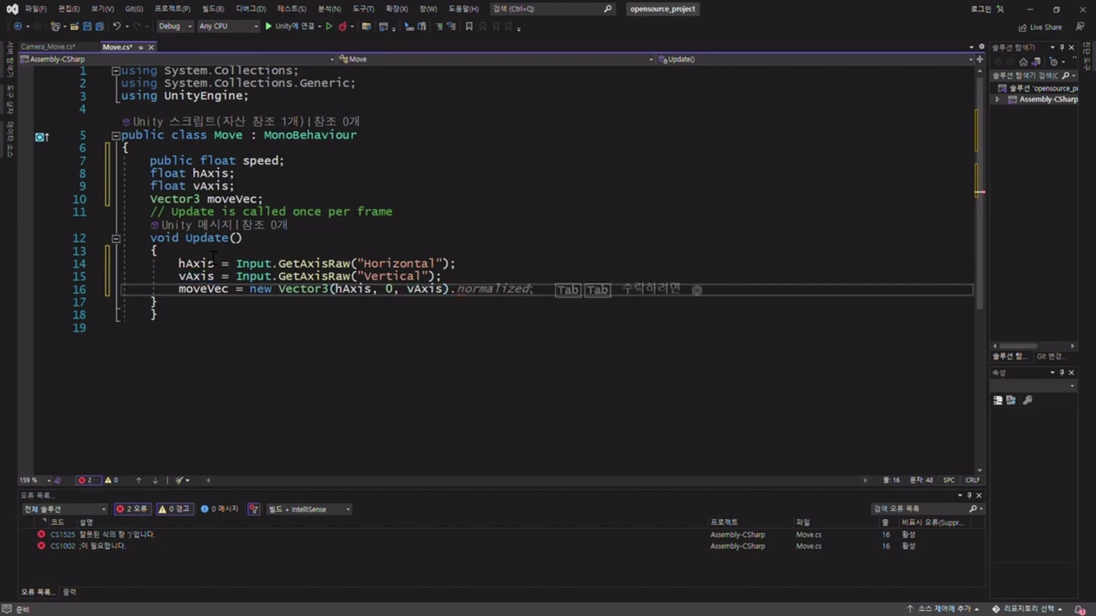
{"action": "type", "text": "normalized"}
{"action": "type", "text": ";"}
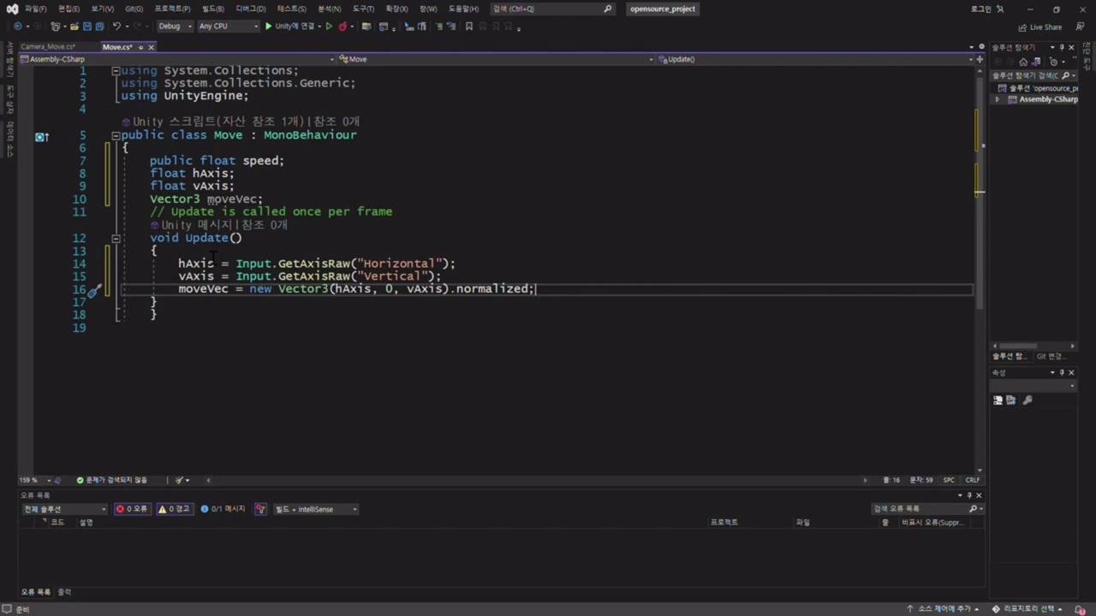
{"action": "key", "text": "Return"}
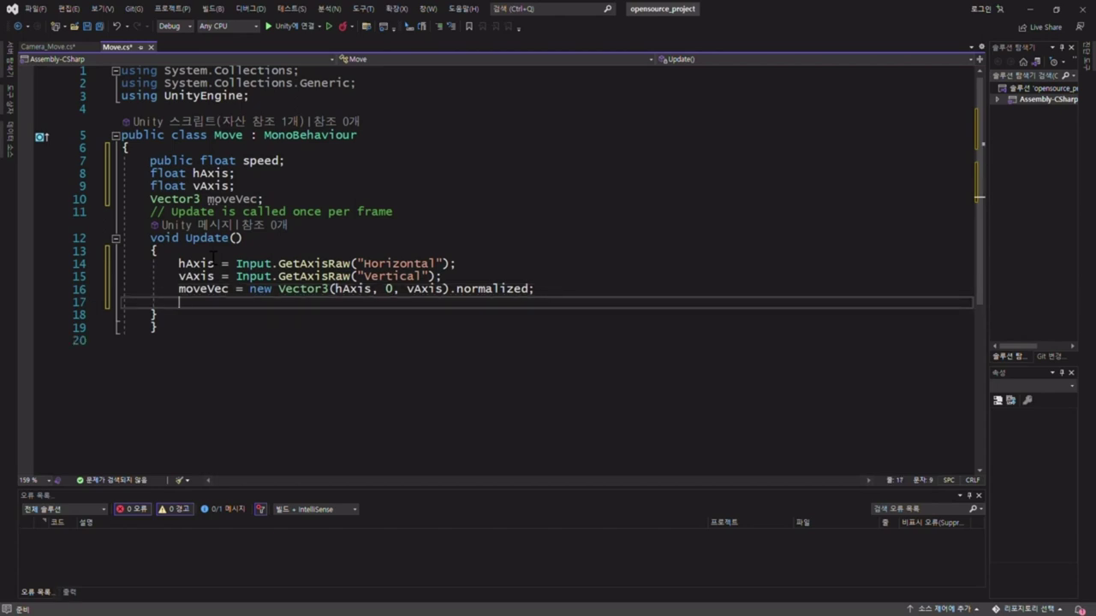
{"action": "type", "text": "transform.po"}
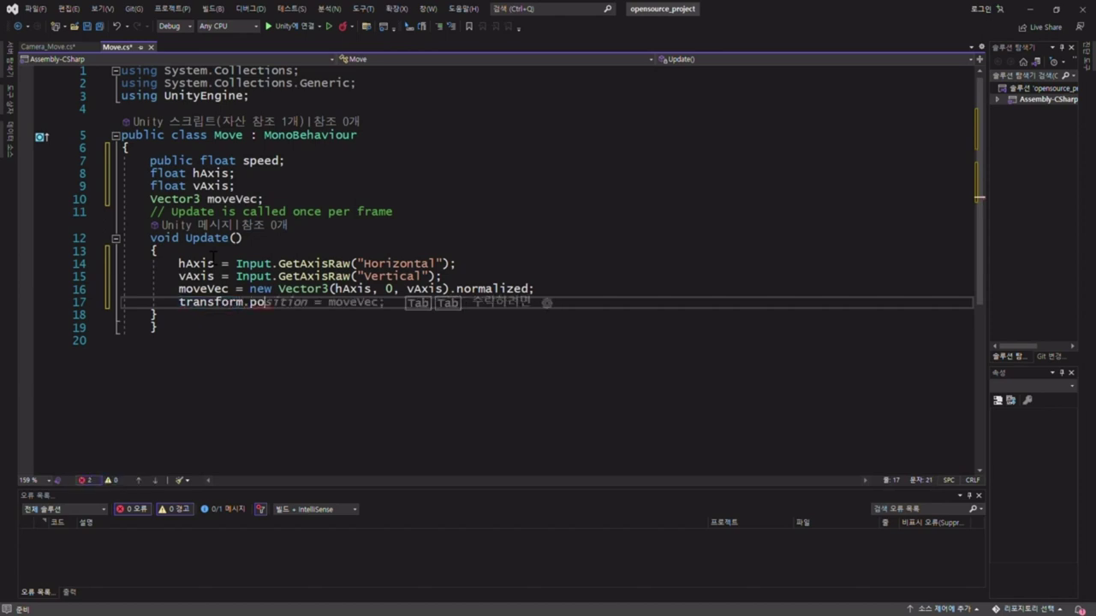
{"action": "type", "text": "sition"}
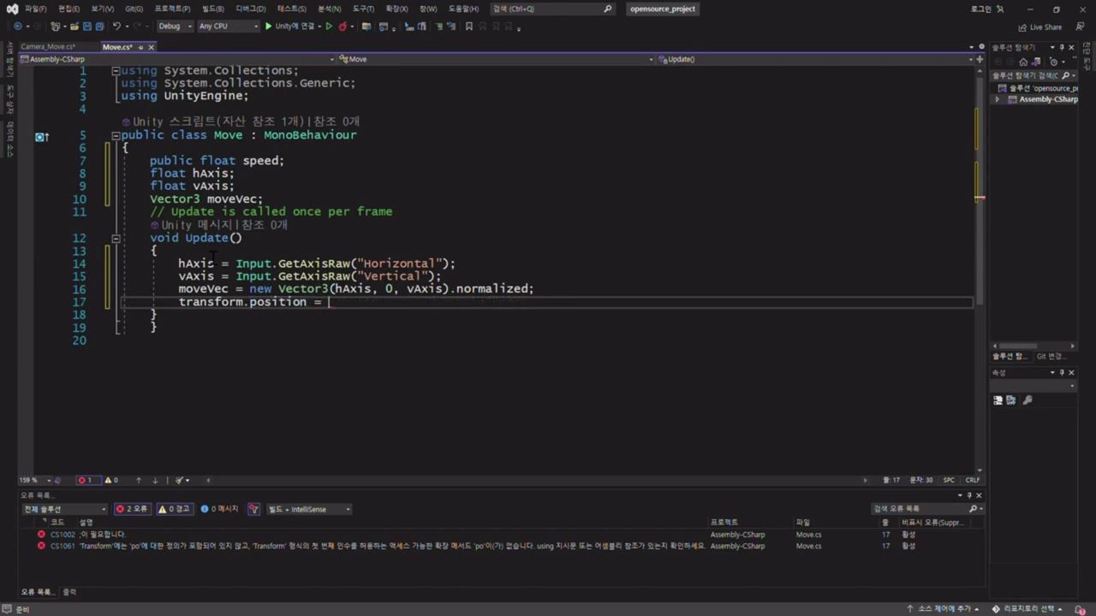
{"action": "type", "text": " +="}
{"action": "type", "text": " moveVec * speed * Time.de"}
{"action": "key", "text": "Tab"}
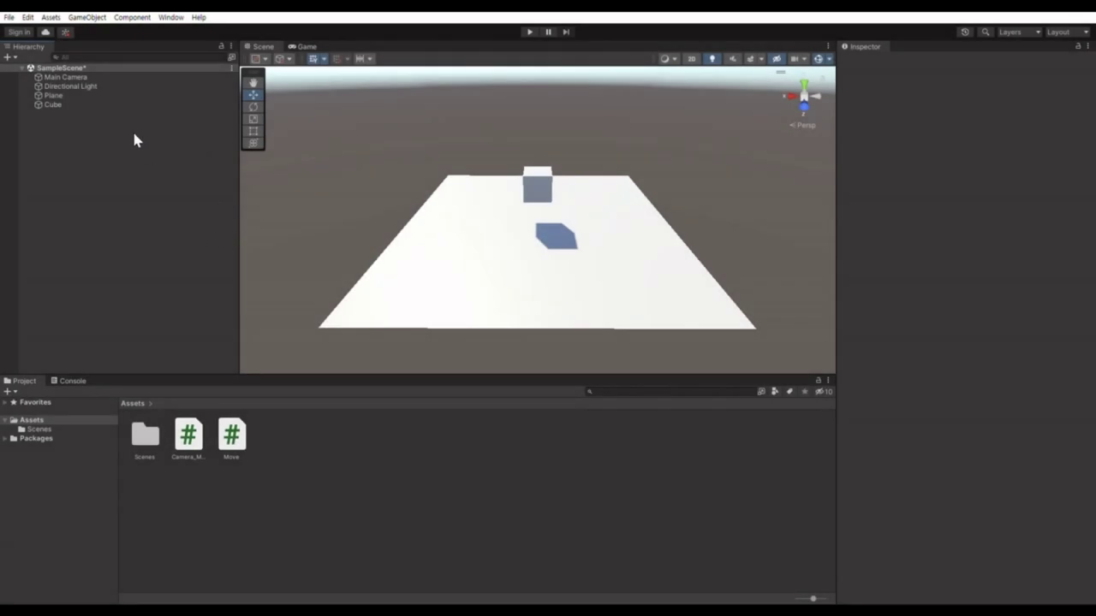
Select the Cube and drag the Move script onto its Inspector
{"action": "left_click", "coordinate": [226, 432]}
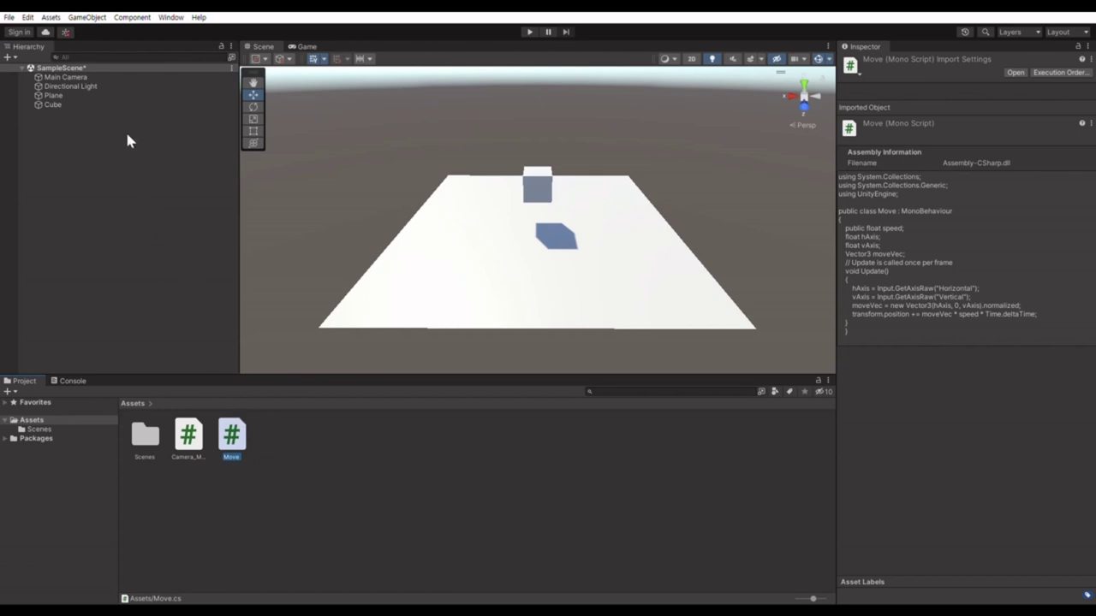
{"action": "left_click", "coordinate": [89, 103]}
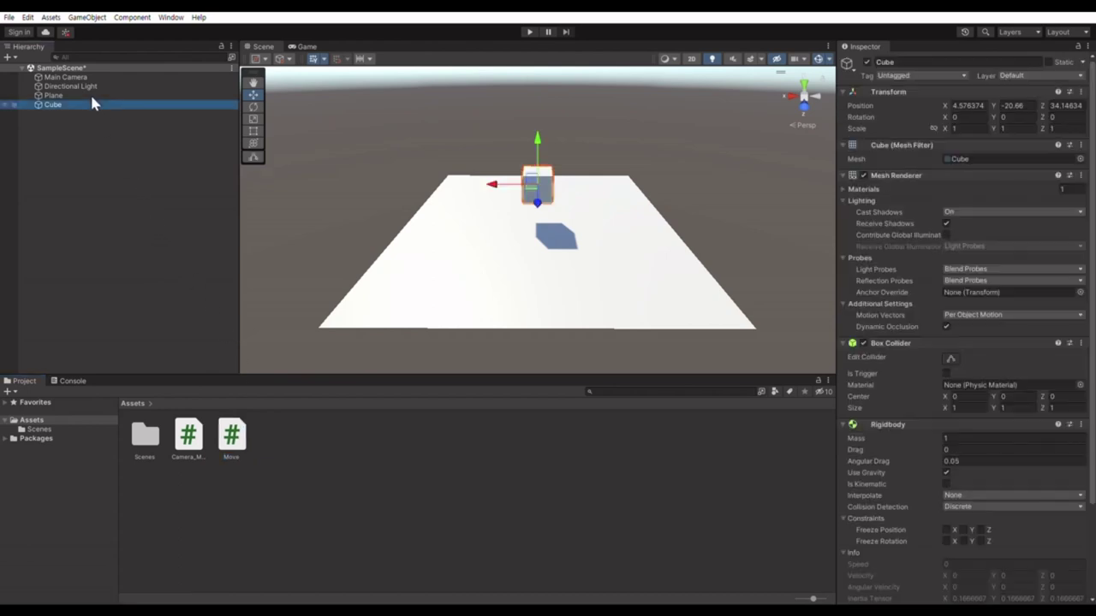
{"action": "scroll", "coordinate": [936, 404], "scroll_direction": "down", "scroll_amount": 3}
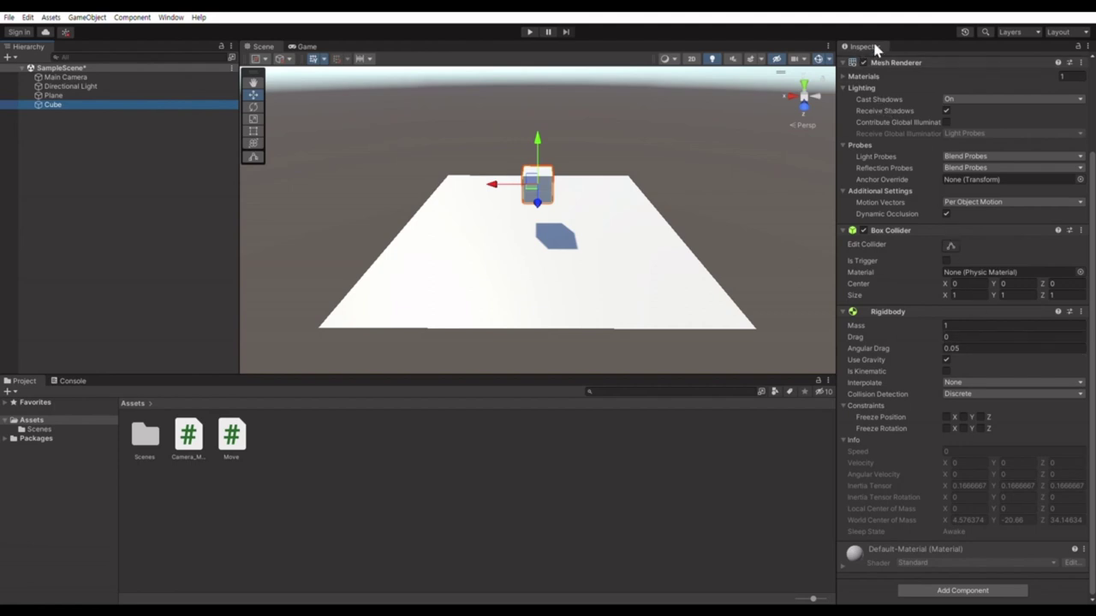
{"action": "left_click_drag", "start_coordinate": [234, 435], "coordinate": [915, 560]}
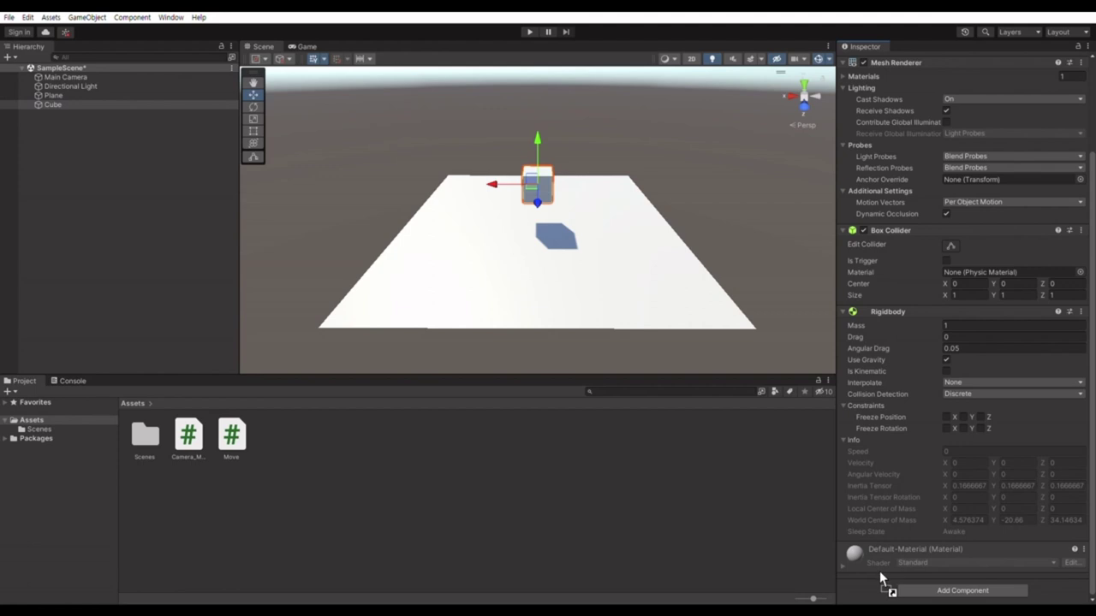
Drop the Move script on the Cube and set its Speed to 3
{"action": "left_click_drag", "start_coordinate": [914, 560], "coordinate": [879, 571]}
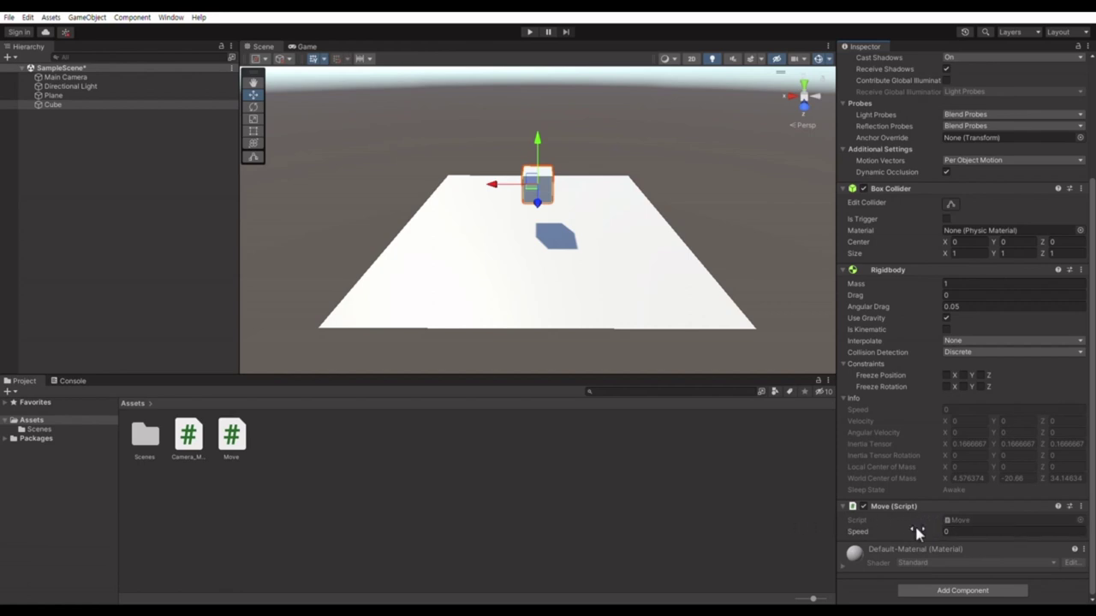
{"action": "left_click", "coordinate": [946, 526]}
{"action": "type", "text": "3"}
Save the scene, reselect the Cube, and start Play mode
{"action": "left_click", "coordinate": [735, 333]}
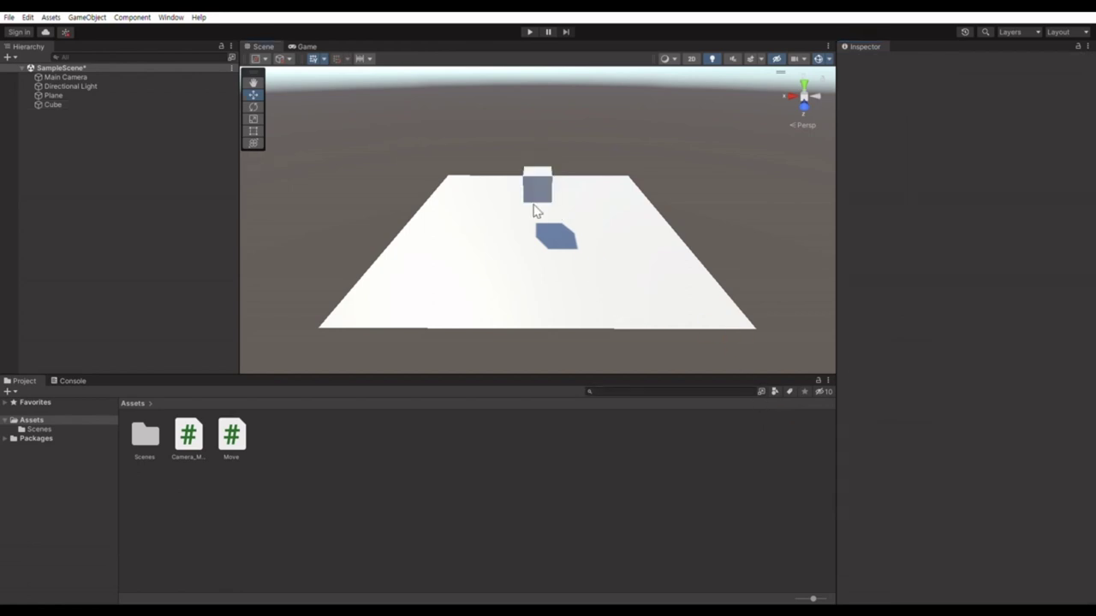
{"action": "key", "text": "ctrl+s"}
{"action": "left_click", "coordinate": [104, 103]}
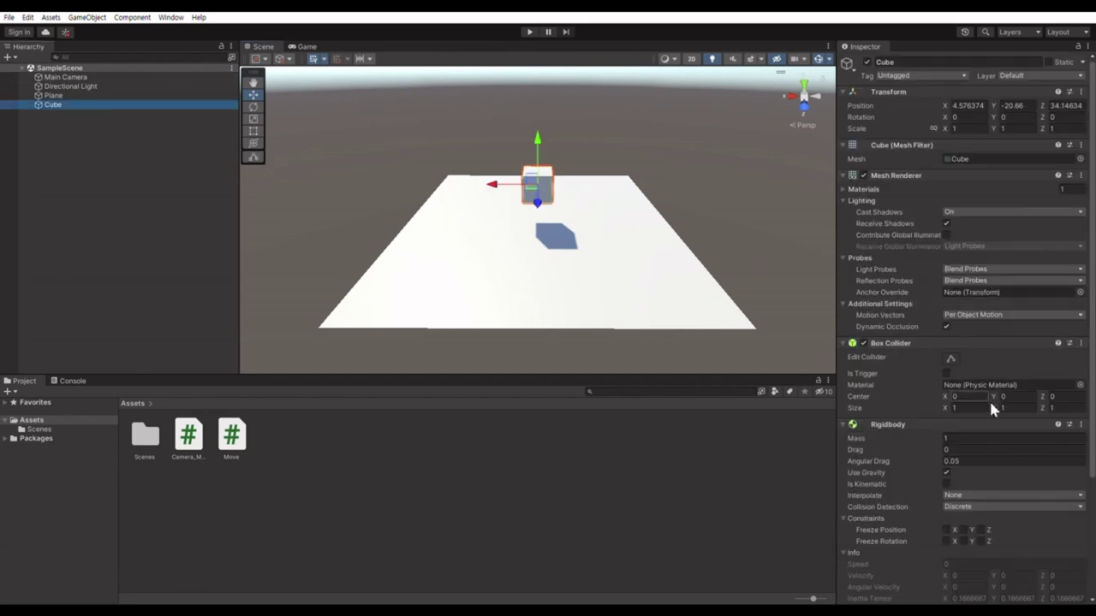
{"action": "scroll", "coordinate": [991, 408], "scroll_direction": "down", "scroll_amount": 4}
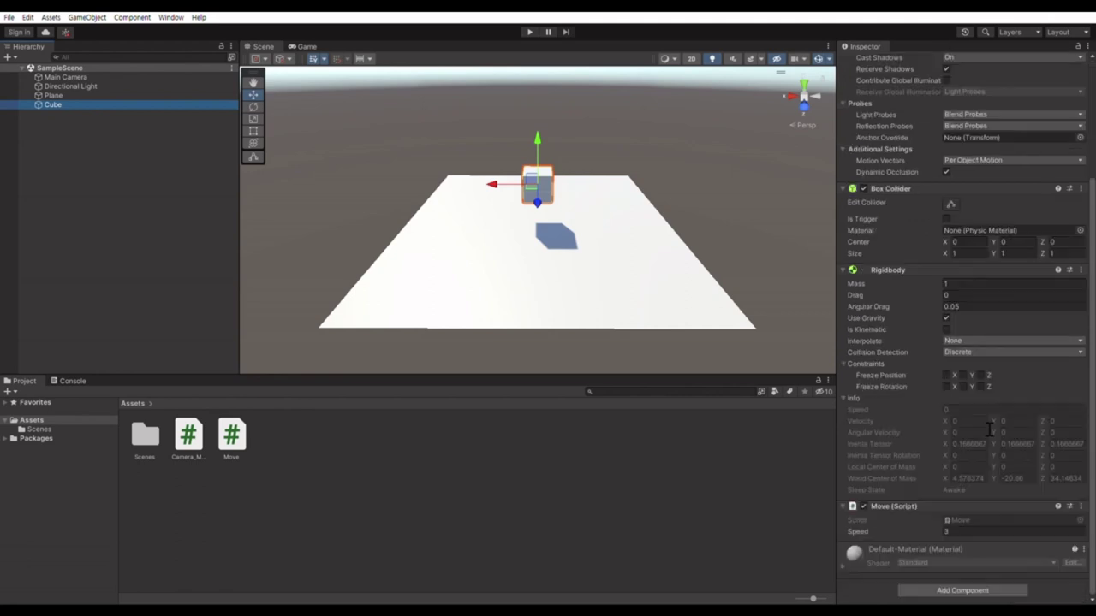
{"action": "left_click", "coordinate": [529, 32]}
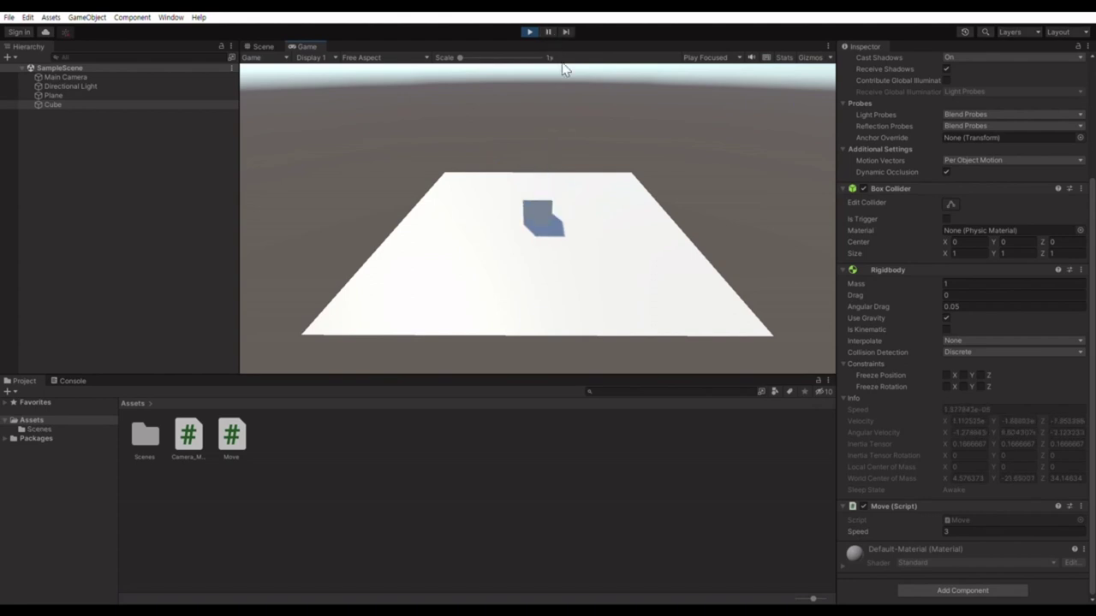
Steer the cube with the arrow keys off the plane's right edge, then stop Play mode
{"action": "key", "text": "Down"}
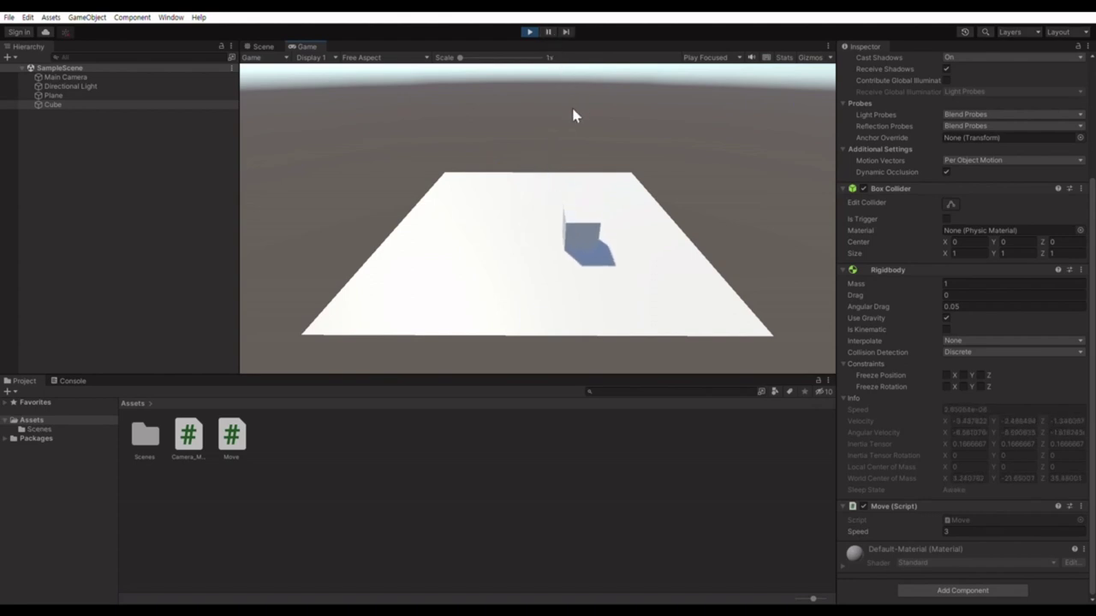
{"action": "key", "text": "Up"}
{"action": "key", "text": "Right"}
{"action": "key", "text": "Left"}
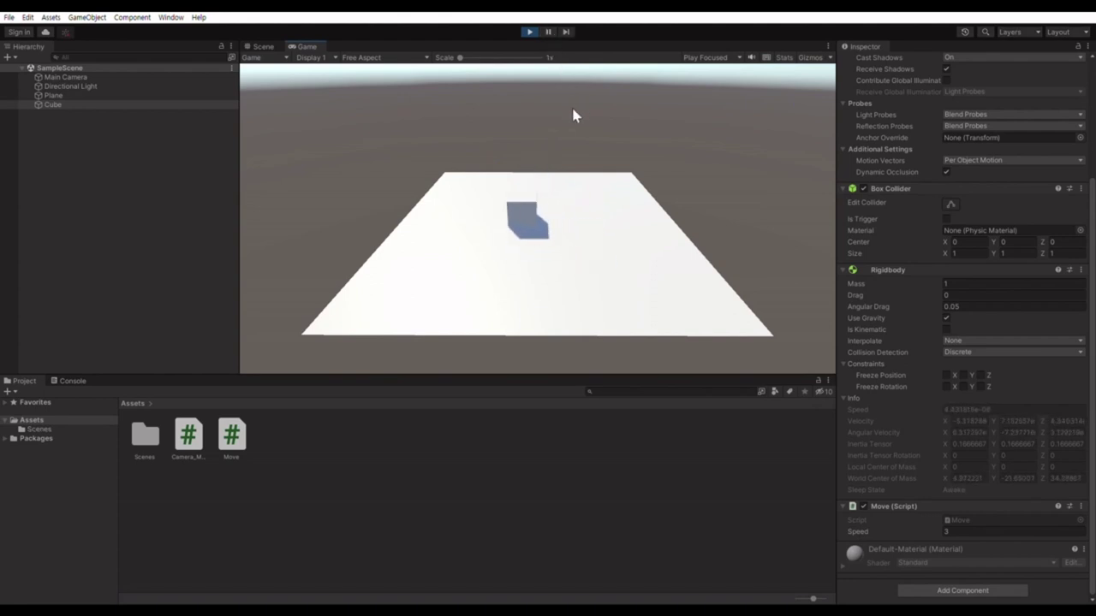
{"action": "key", "text": "Right"}
{"action": "key", "text": "Left"}
{"action": "key", "text": "Right"}
{"action": "key", "text": "Down"}
{"action": "key", "text": "Up"}
{"action": "key", "text": "Left"}
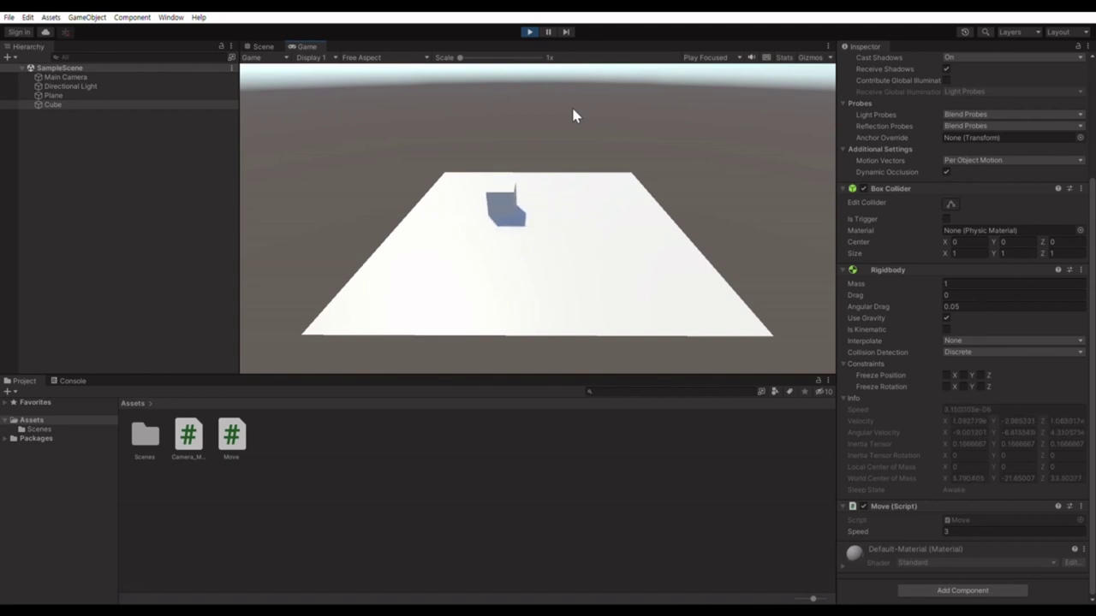
{"action": "key", "text": "Right"}
{"action": "key", "text": "Left"}
{"action": "key", "text": "Down"}
{"action": "key", "text": "Up"}
{"action": "key", "text": "Right"}
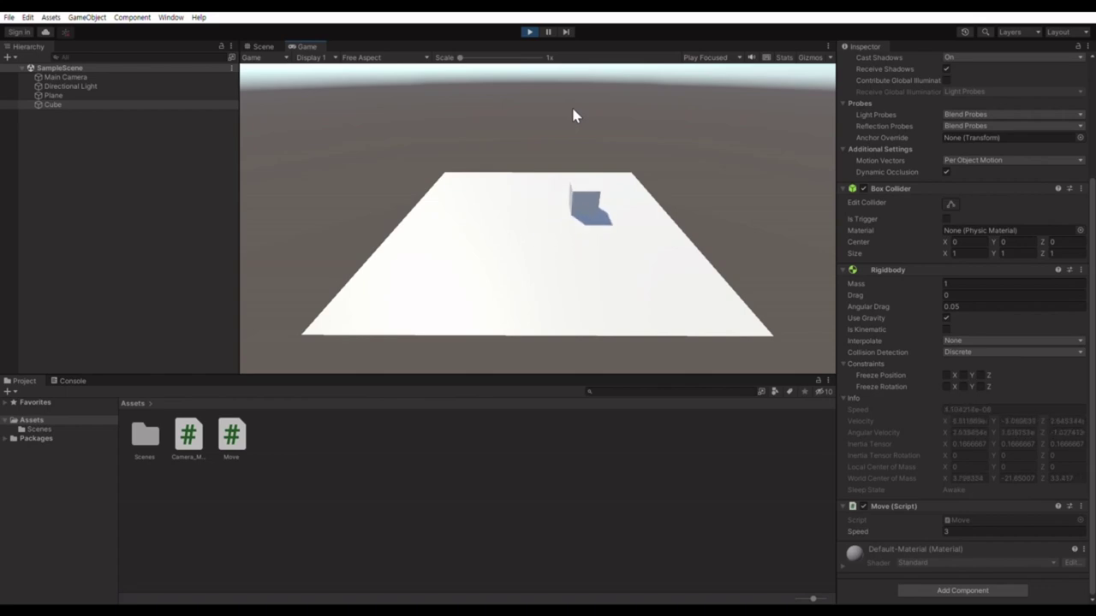
{"action": "key", "text": "Right"}
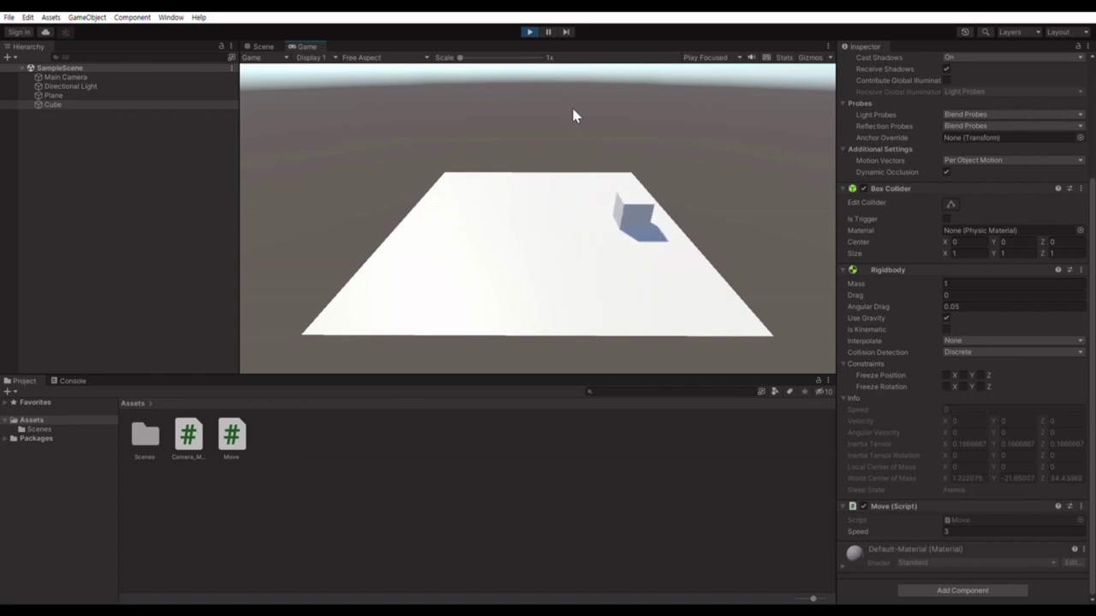
{"action": "key", "text": "Right"}
{"action": "key", "text": "Right"}
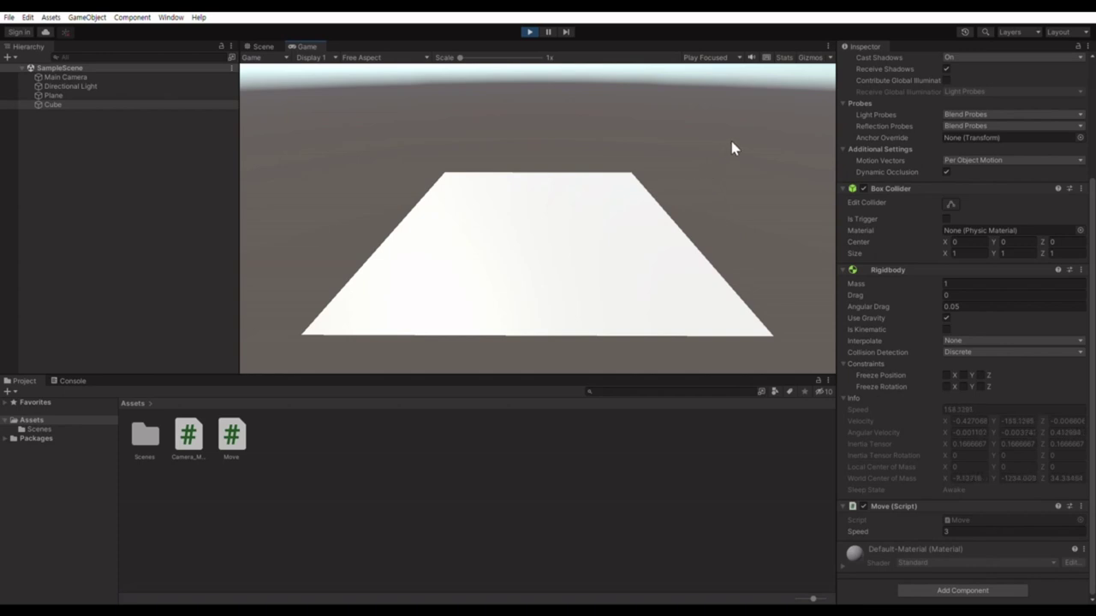
{"action": "left_click", "coordinate": [531, 31]}
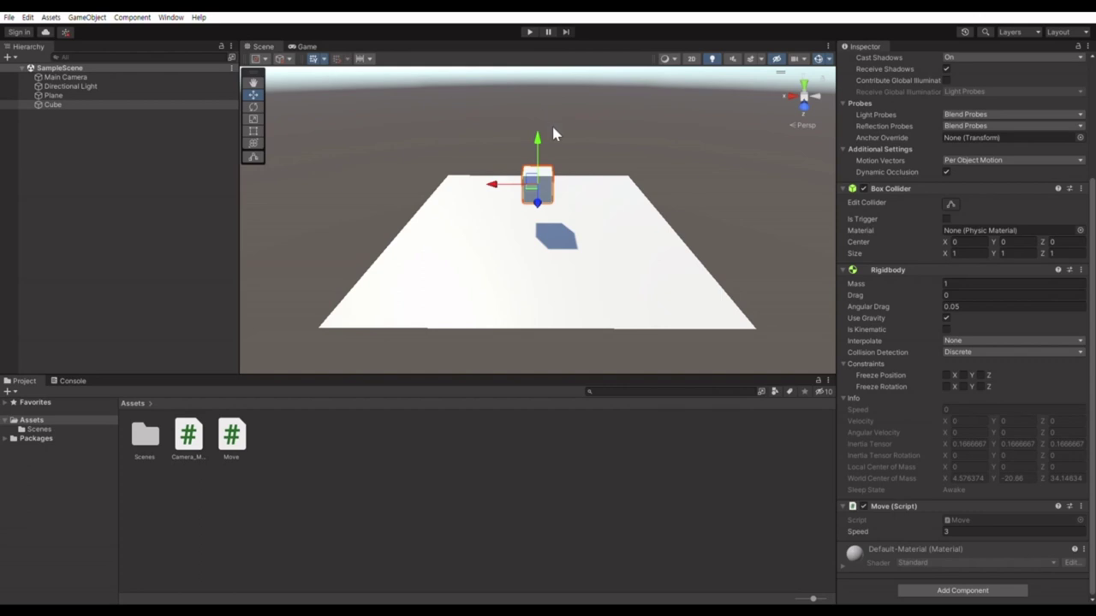
Orbit the Scene view around the plane at several angles, then select Main Camera in the Hierarchy
{"action": "left_click_drag", "start_coordinate": [625, 183], "coordinate": [362, 171], "text": "alt"}
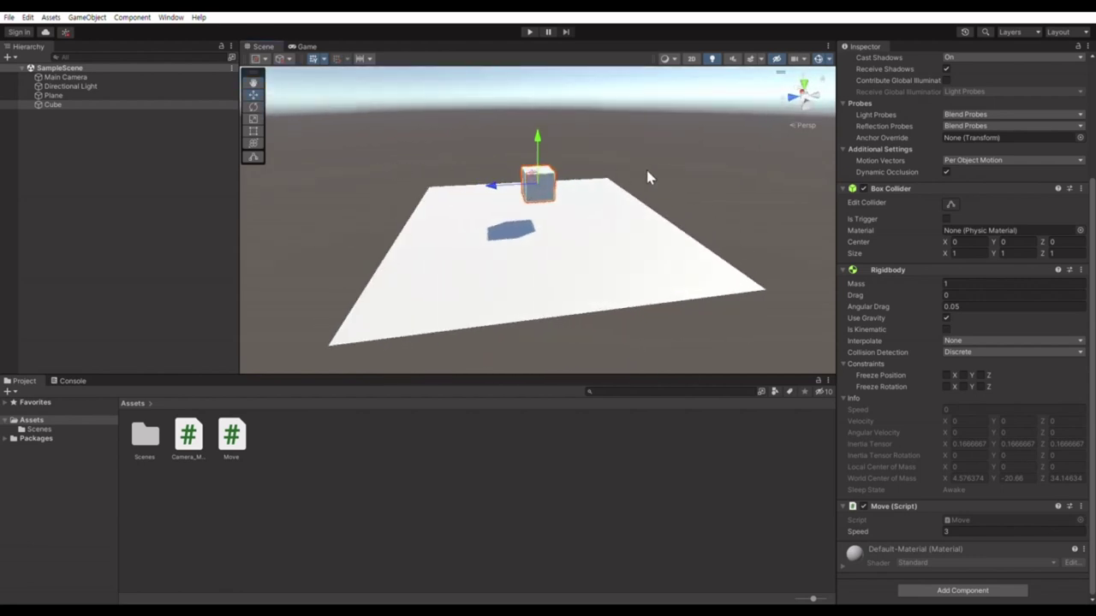
{"action": "mouse_move", "coordinate": [671, 166]}
{"action": "left_mouse_down", "text": "alt"}
{"action": "mouse_move", "coordinate": [648, 203]}
{"action": "mouse_move", "coordinate": [499, 232]}
{"action": "mouse_move", "coordinate": [430, 189]}
{"action": "mouse_move", "coordinate": [643, 186]}
{"action": "left_mouse_up", "text": "alt"}
{"action": "left_click_drag", "start_coordinate": [724, 196], "coordinate": [514, 195], "text": "alt"}
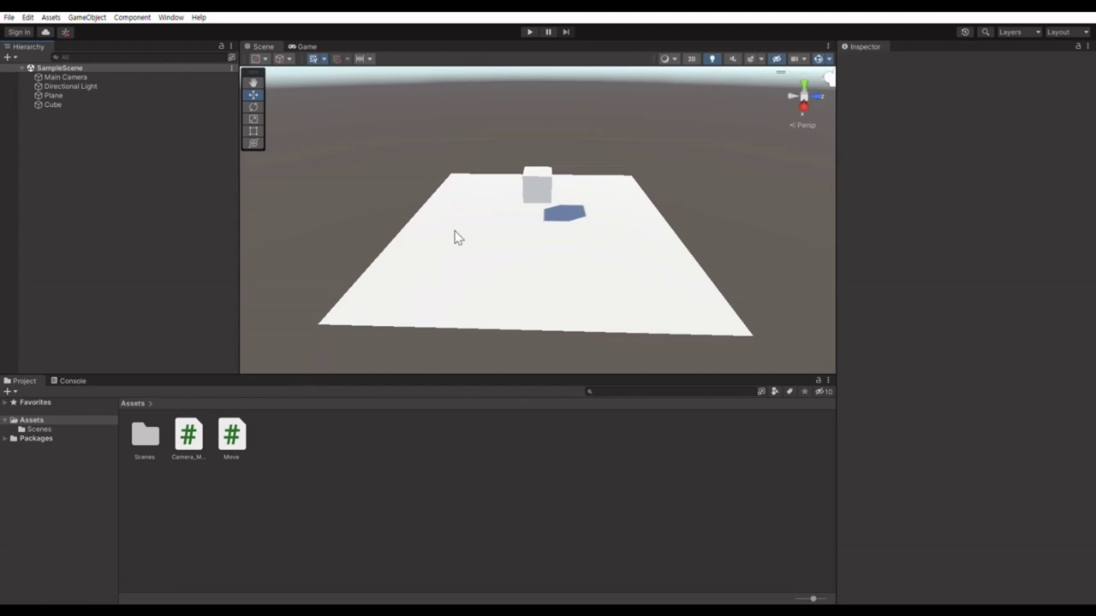
{"action": "left_click", "coordinate": [131, 76]}
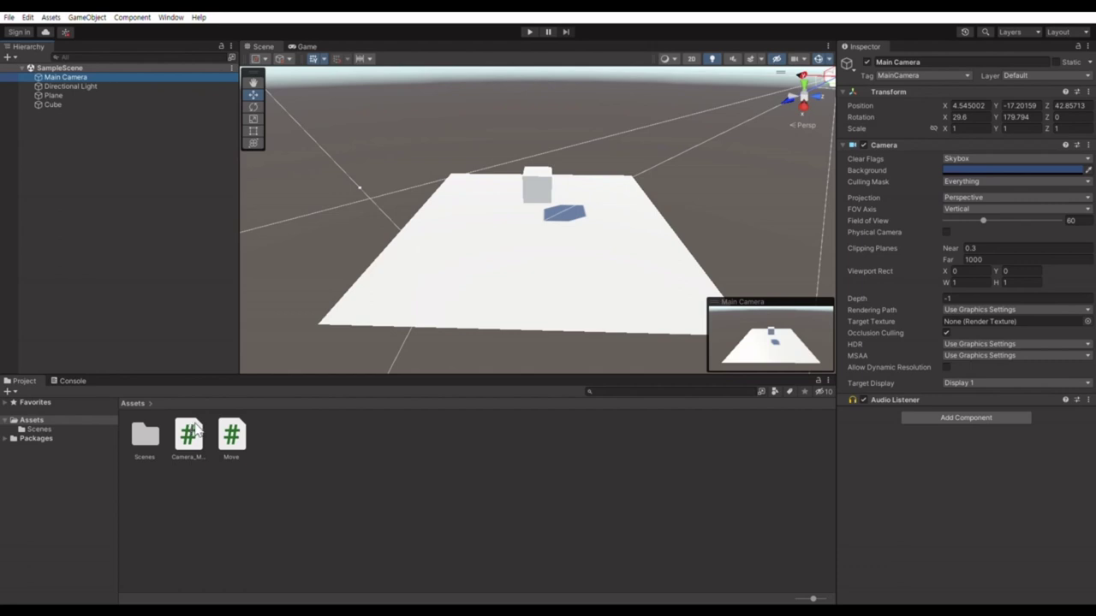
In Camera_Move.cs, add 'public Transform target;' and 'public Vector3 offset;' fields above Update
{"action": "left_click", "coordinate": [190, 433]}
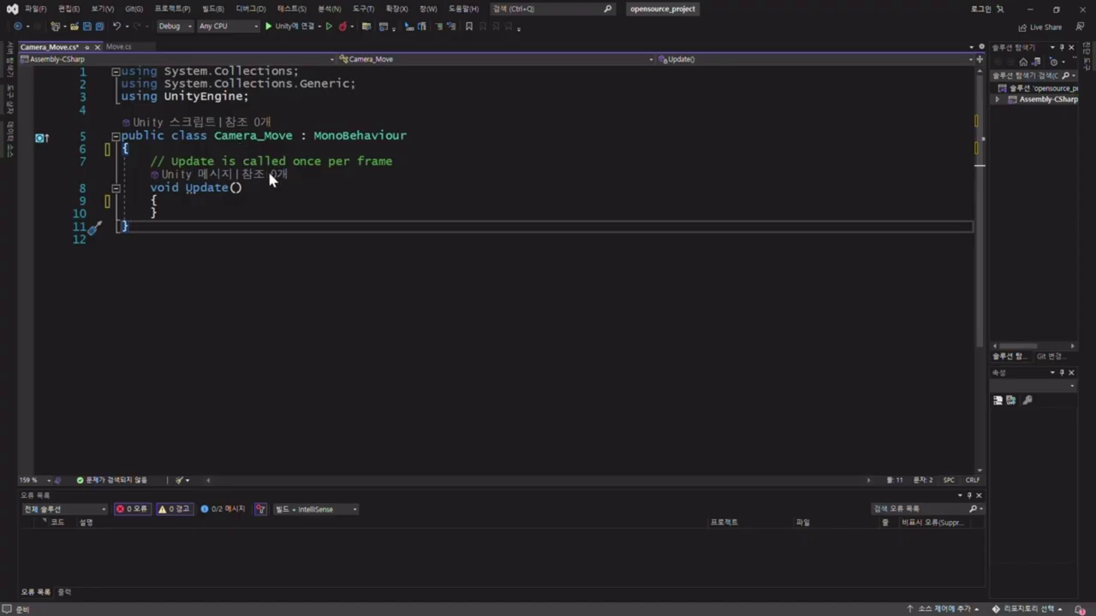
{"action": "left_click", "coordinate": [374, 202]}
{"action": "key", "text": "Up"}
{"action": "key", "text": "Up"}
{"action": "key", "text": "Up"}
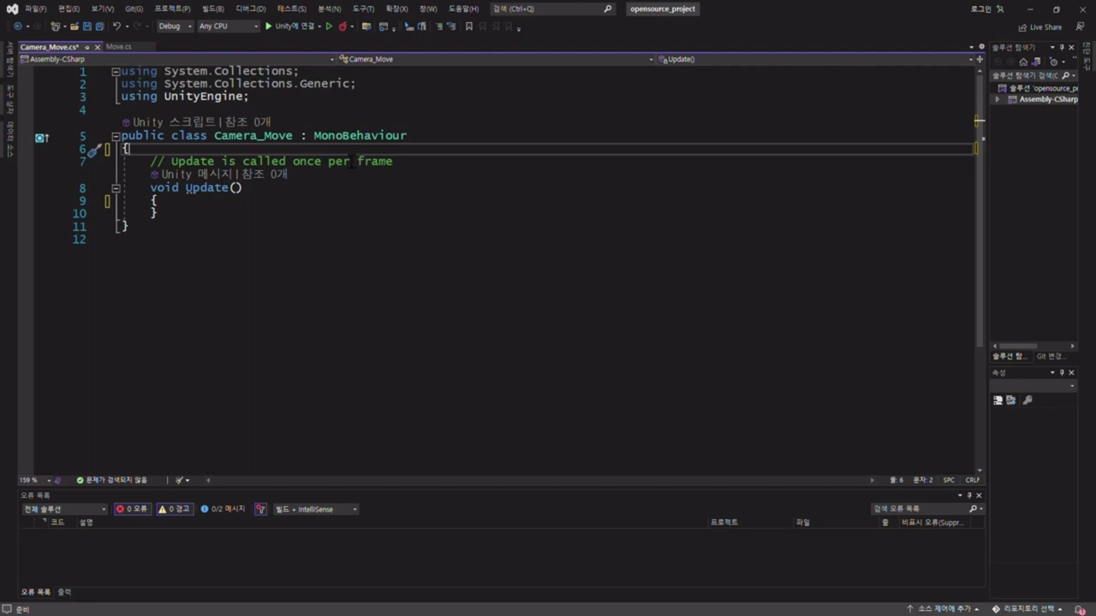
{"action": "key", "text": "Return"}
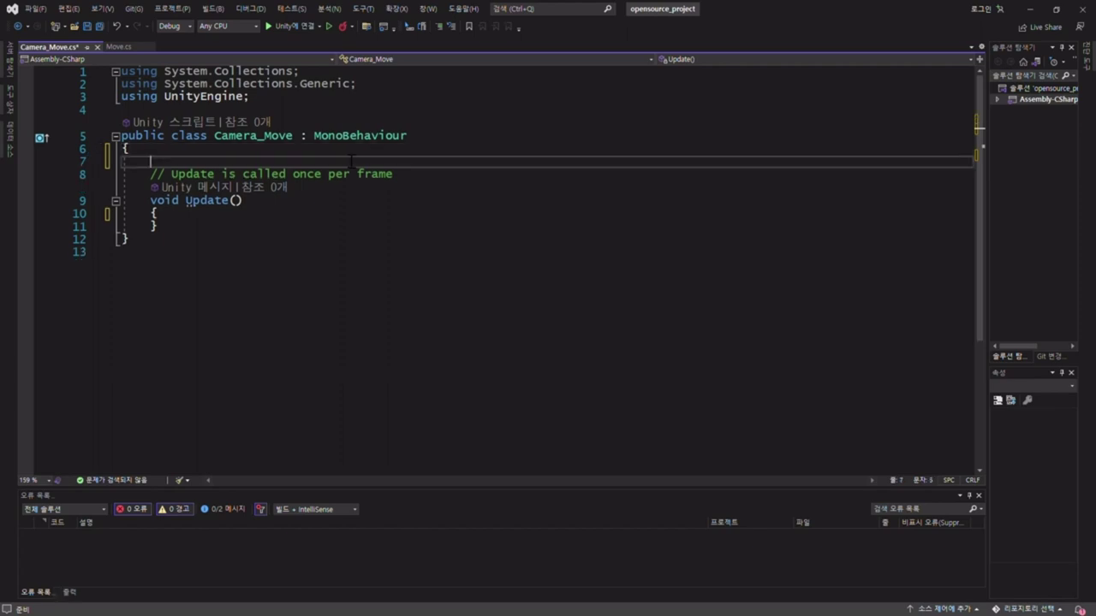
{"action": "type", "text": "public Tr"}
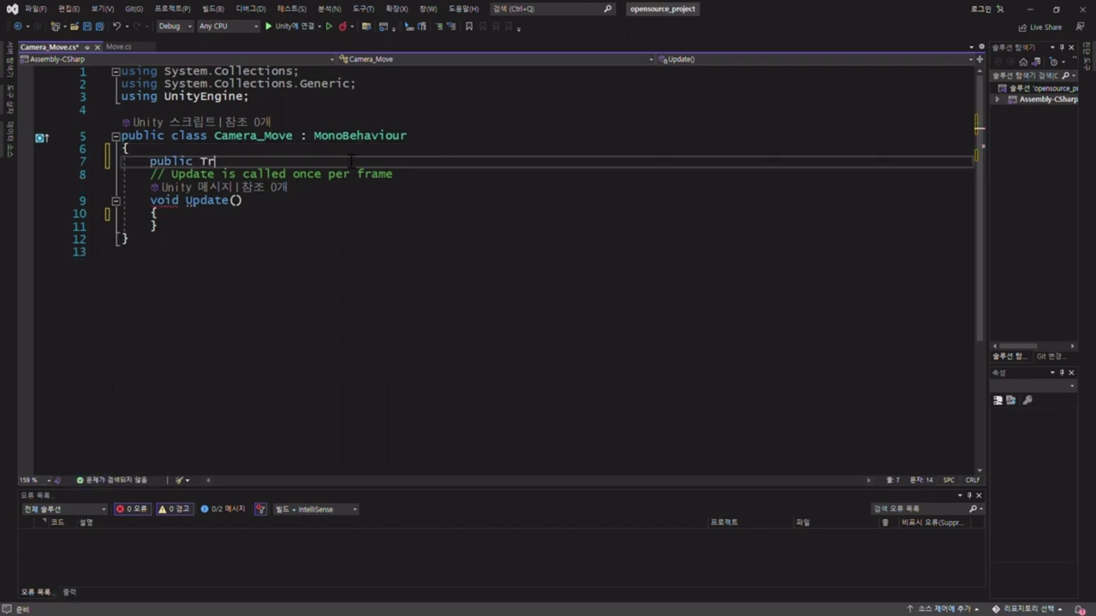
{"action": "type", "text": "ansform"}
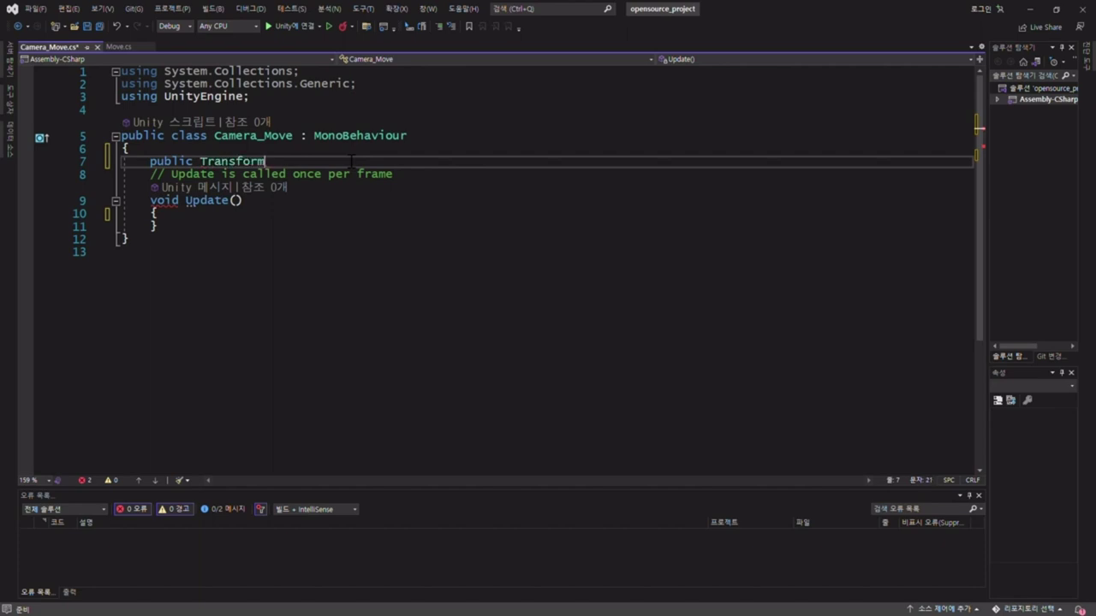
{"action": "type", "text": " target;"}
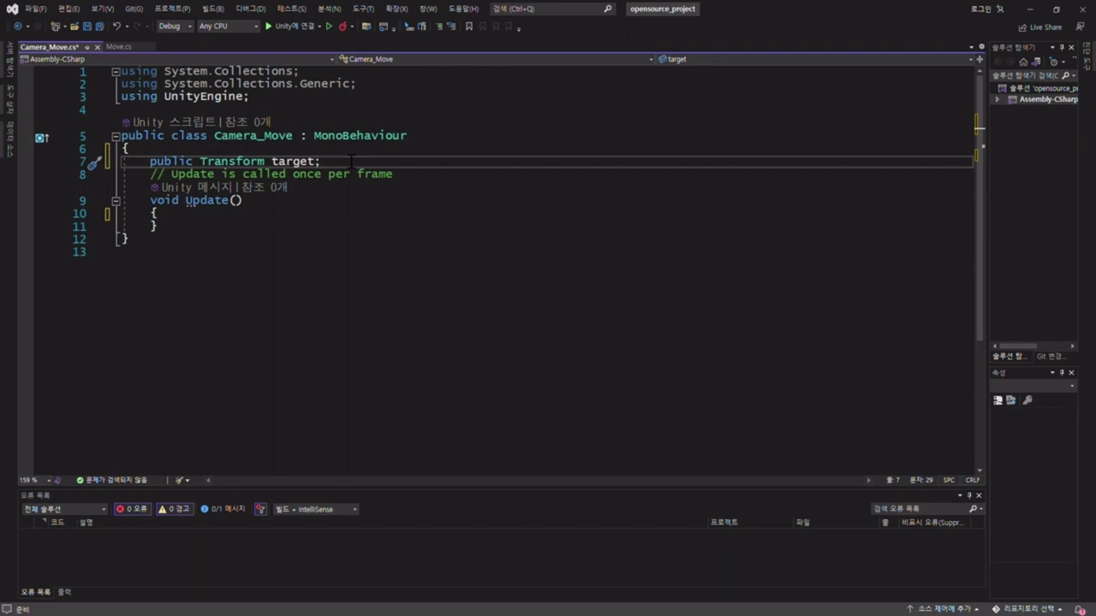
{"action": "key", "text": "Return"}
{"action": "type", "text": "publi"}
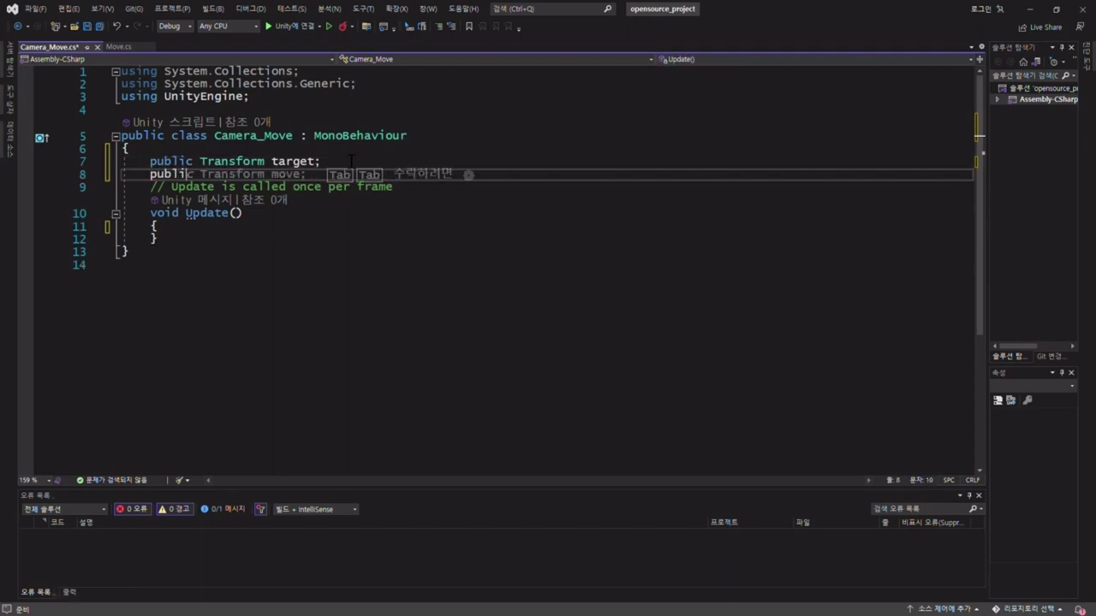
{"action": "type", "text": "c Vector3 offs"}
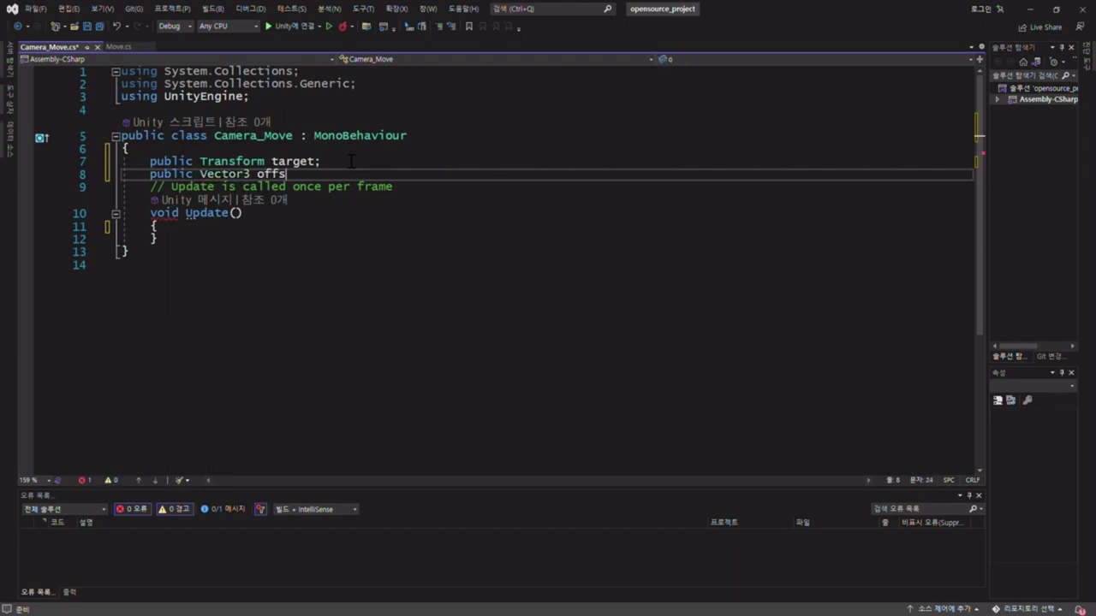
{"action": "type", "text": "et;"}
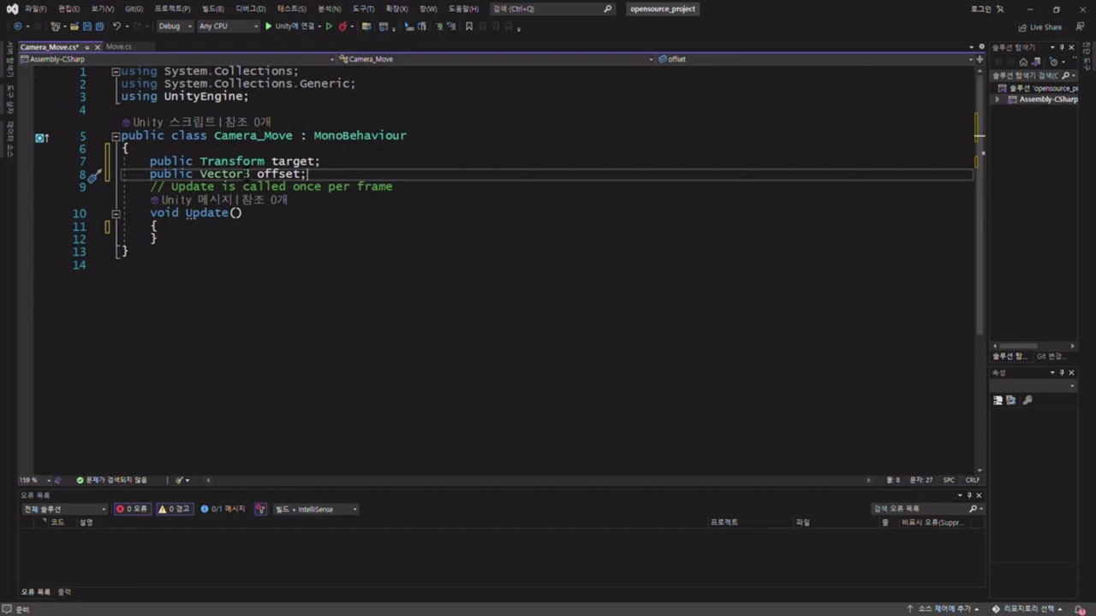
Write 'transform.position = target.position + offset;' inside Update() and save the script
{"action": "left_click", "coordinate": [218, 231]}
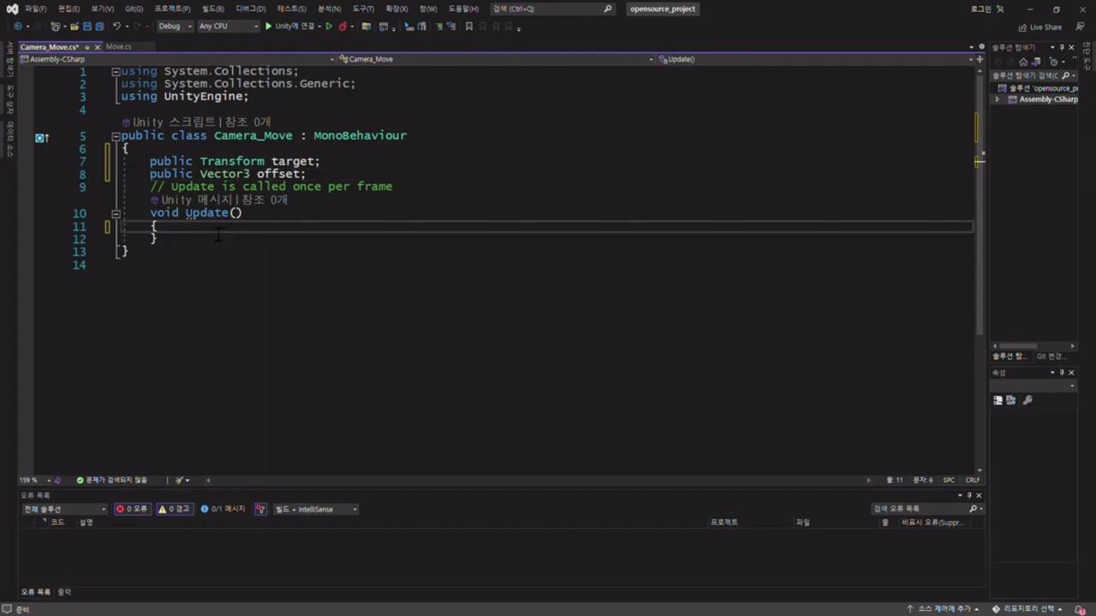
{"action": "key", "text": "Return"}
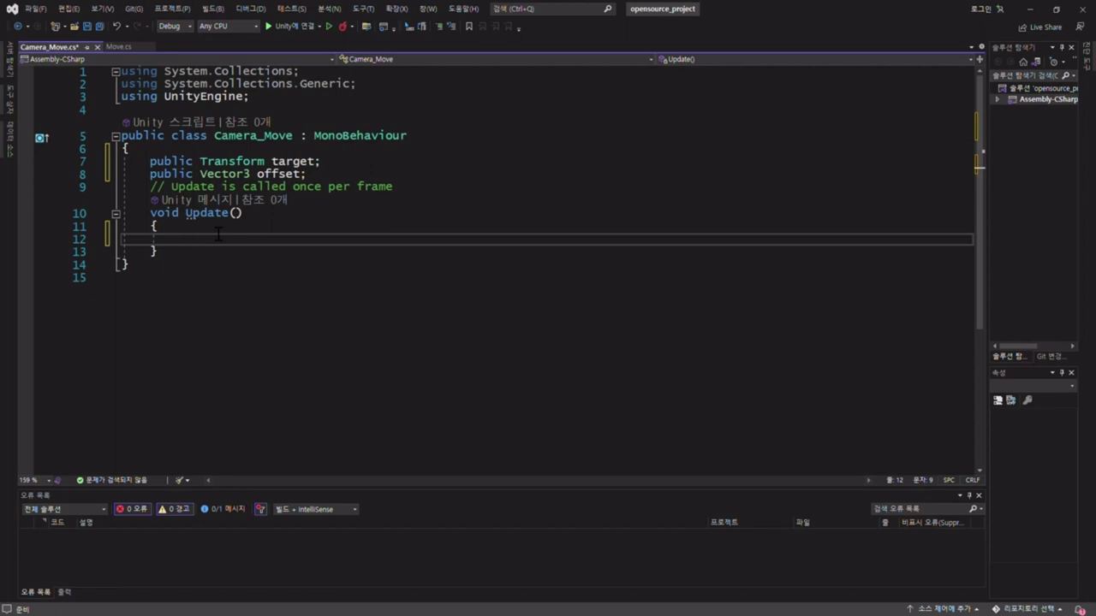
{"action": "type", "text": "transform"}
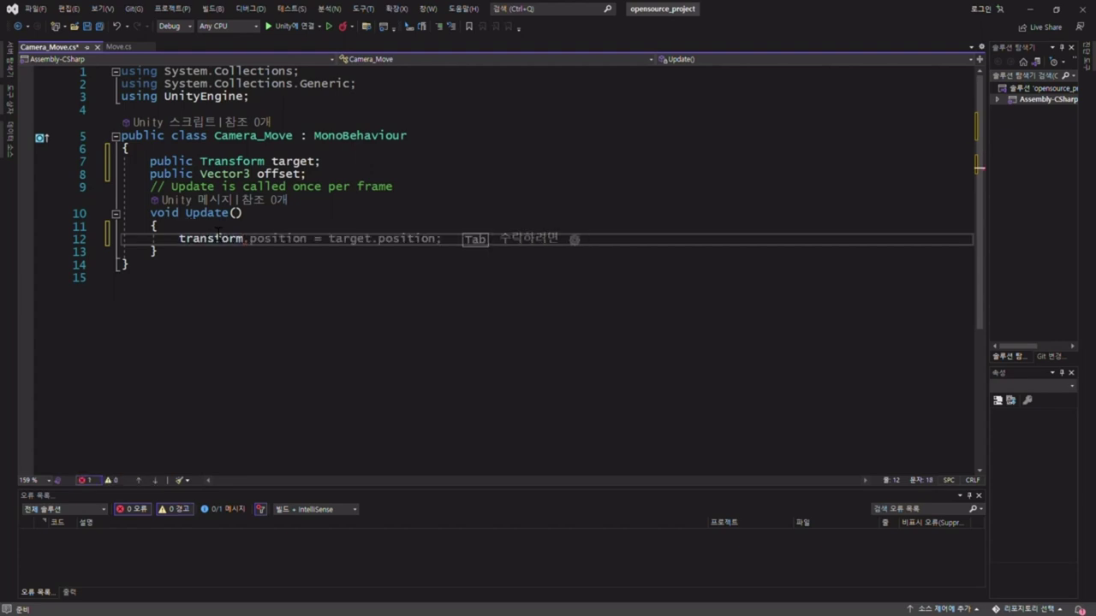
{"action": "type", "text": ".position"}
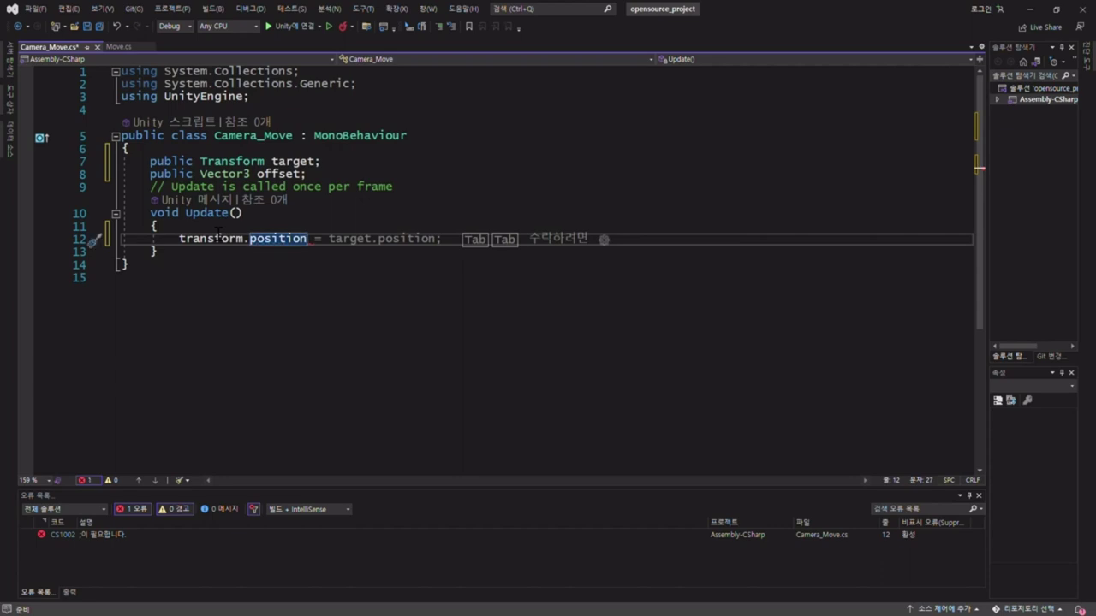
{"action": "type", "text": " = t"}
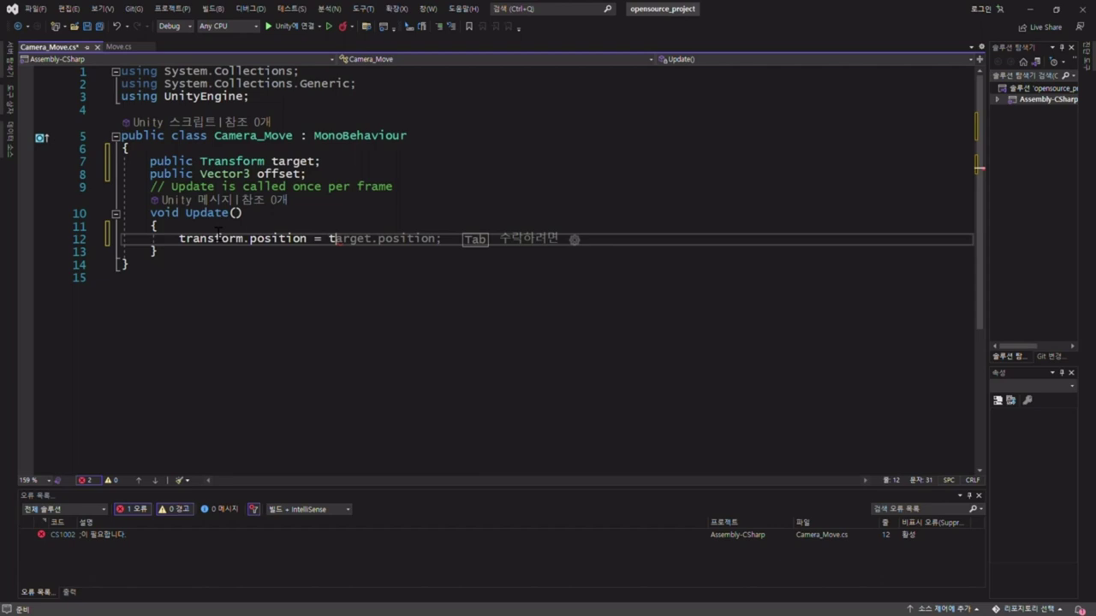
{"action": "type", "text": "arget.position +"}
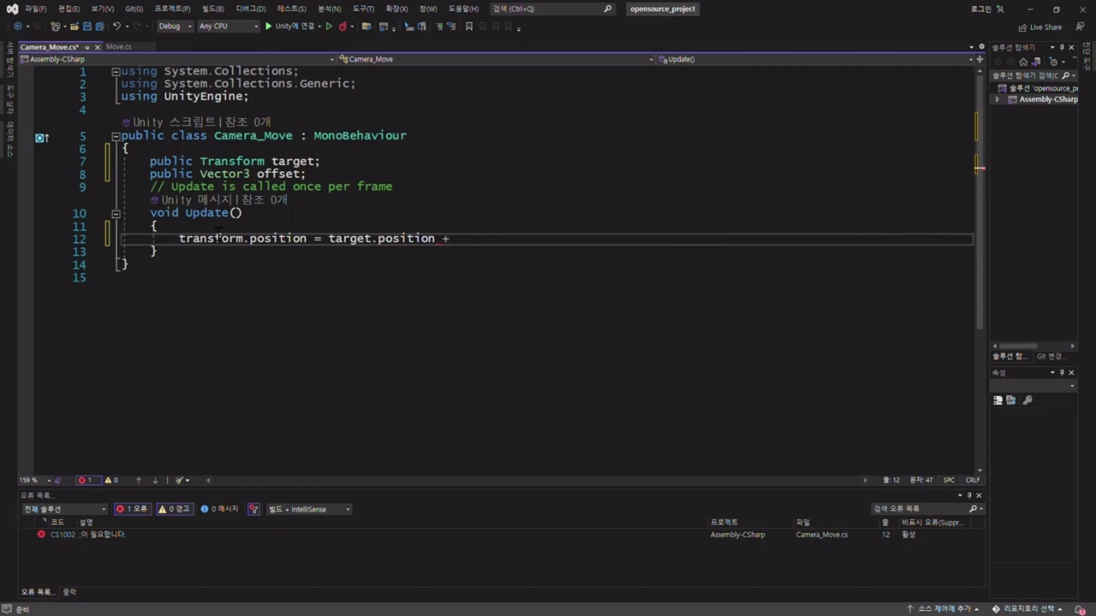
{"action": "type", "text": " offset;"}
{"action": "key", "text": "ctrl+s"}
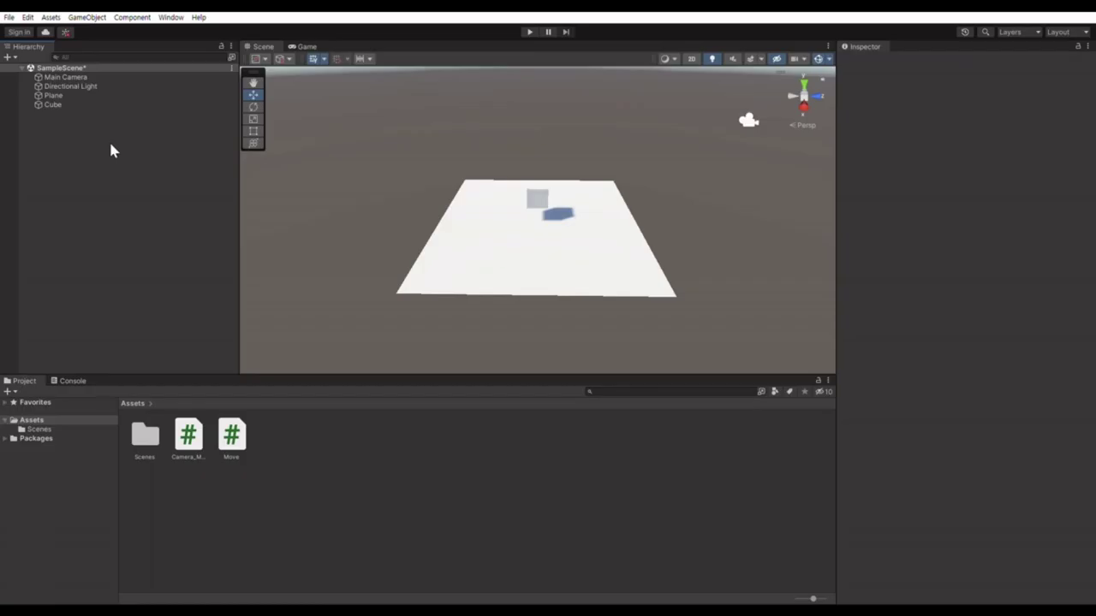
Add the Camera_Move script as a component on Main Camera
{"action": "left_click", "coordinate": [108, 74]}
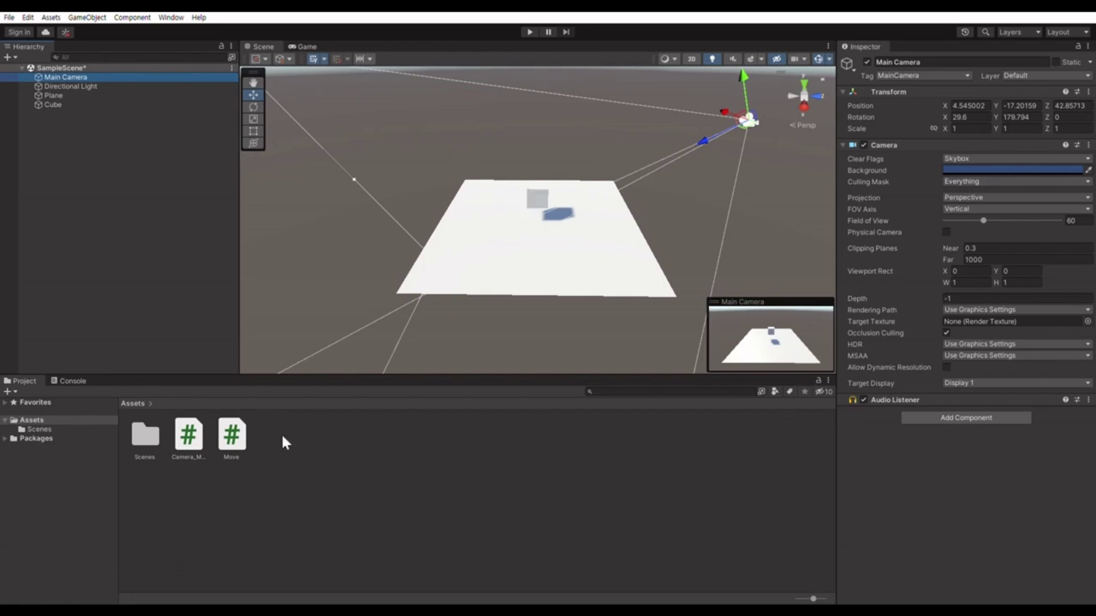
{"action": "left_click_drag", "start_coordinate": [187, 437], "coordinate": [887, 428]}
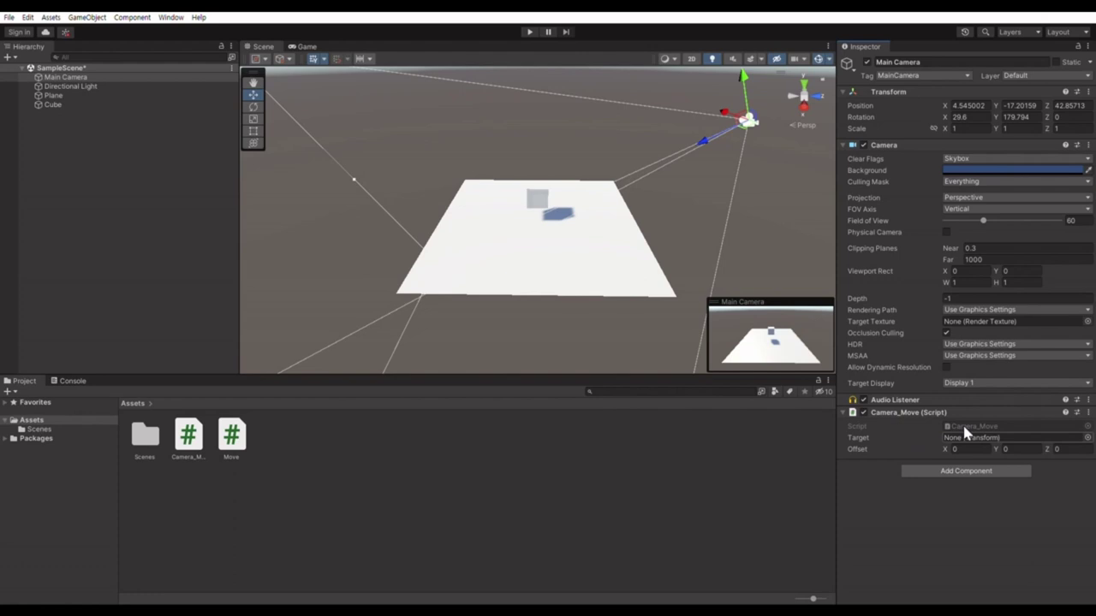
Set Camera_Move's Target to Cube and its Offset to Y 3, Z 5
{"action": "left_click", "coordinate": [114, 104]}
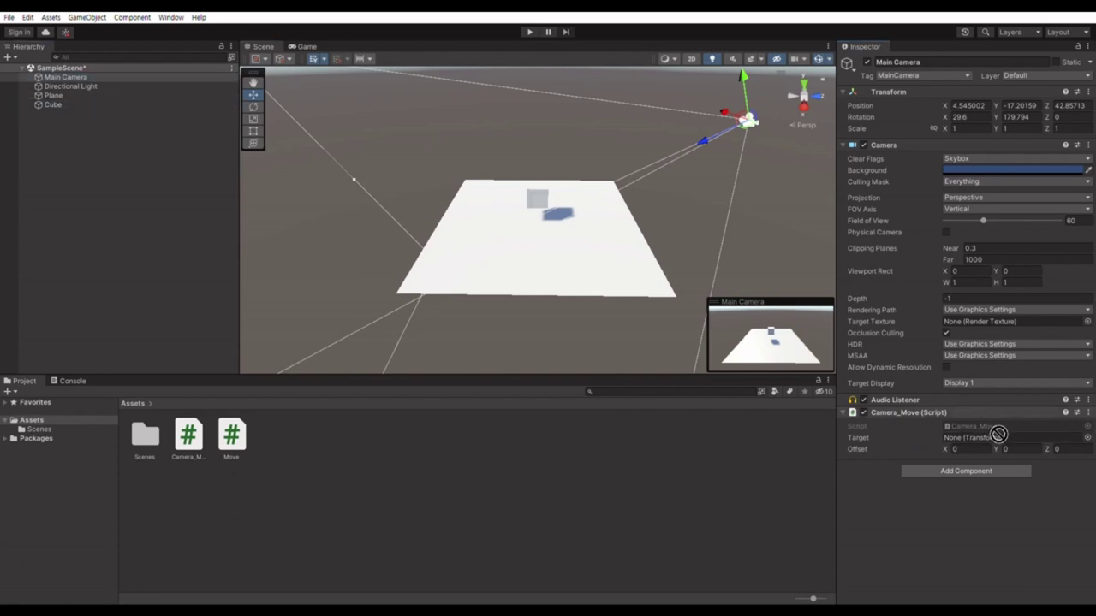
{"action": "left_click_drag", "start_coordinate": [114, 103], "coordinate": [994, 437]}
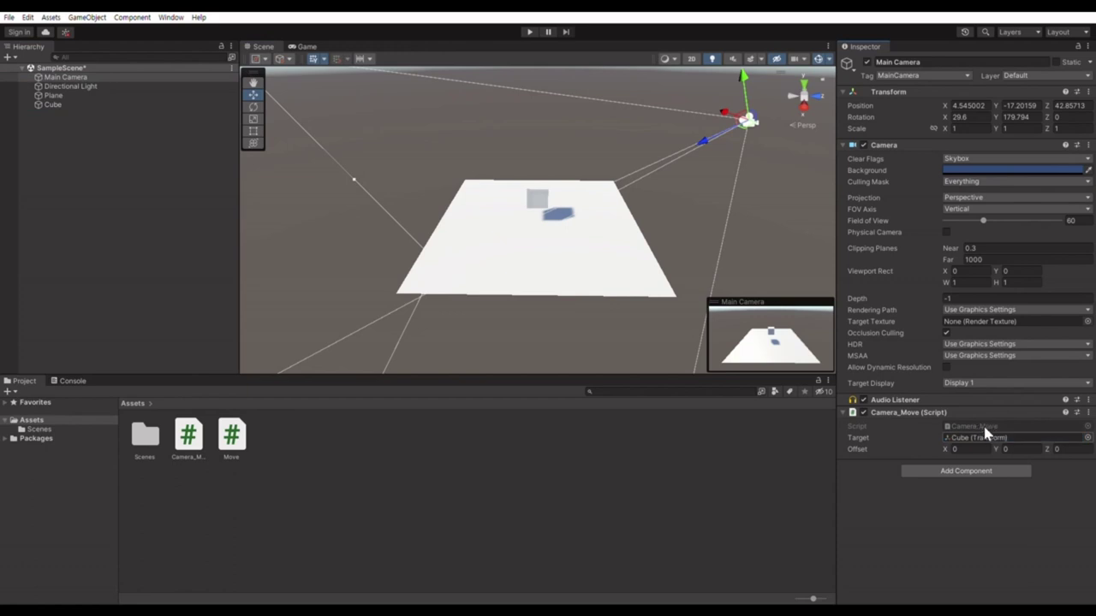
{"action": "left_click", "coordinate": [1010, 449]}
{"action": "type", "text": "3"}
{"action": "left_click", "coordinate": [1058, 448]}
{"action": "type", "text": "5"}
{"action": "left_click", "coordinate": [581, 141]}
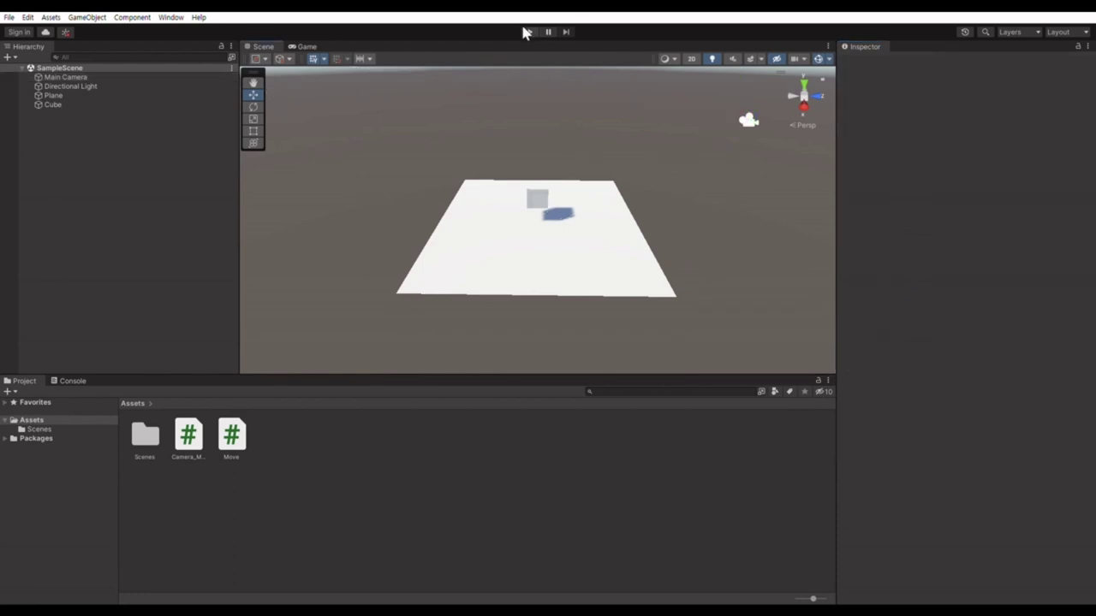
{"action": "left_click", "coordinate": [531, 30]}
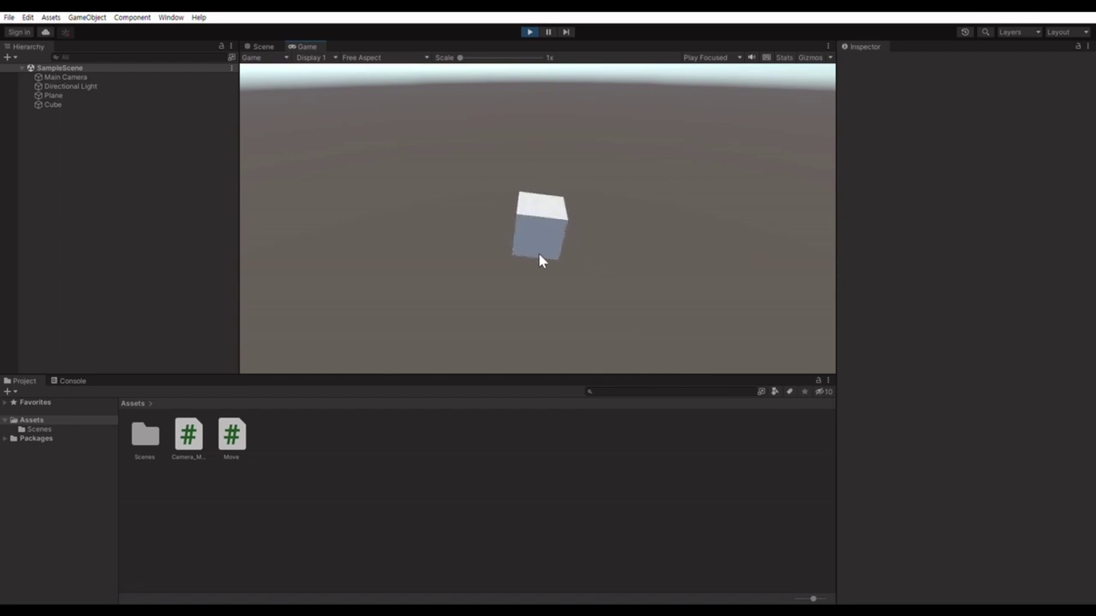
{"action": "left_click", "coordinate": [530, 28]}
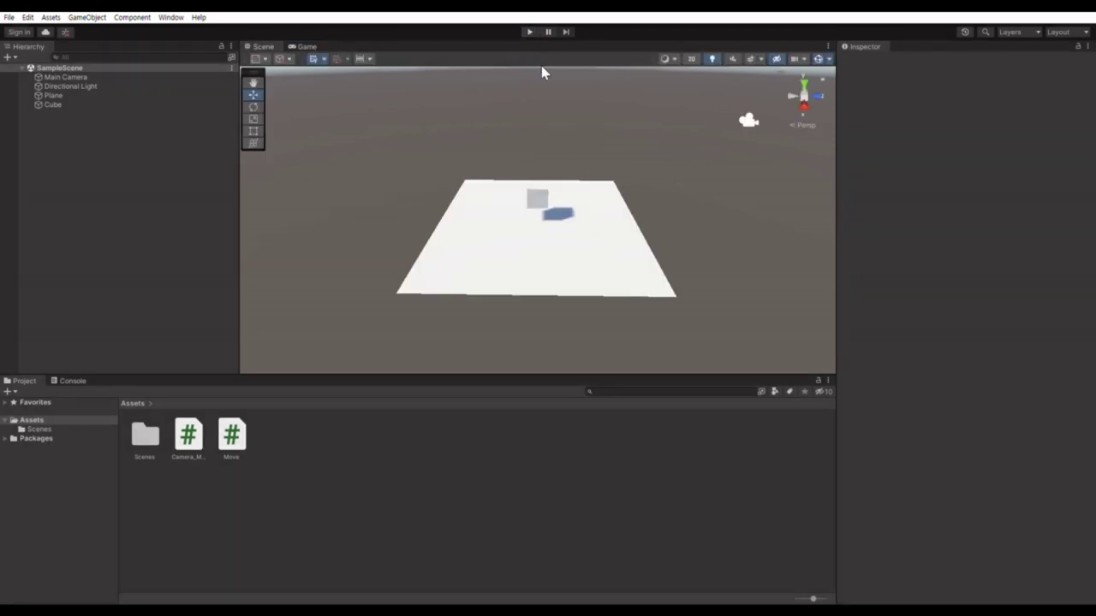
Select Main Camera to review its Camera_Move target Cube and Offset 0, 3, 5
{"action": "left_click", "coordinate": [104, 75]}
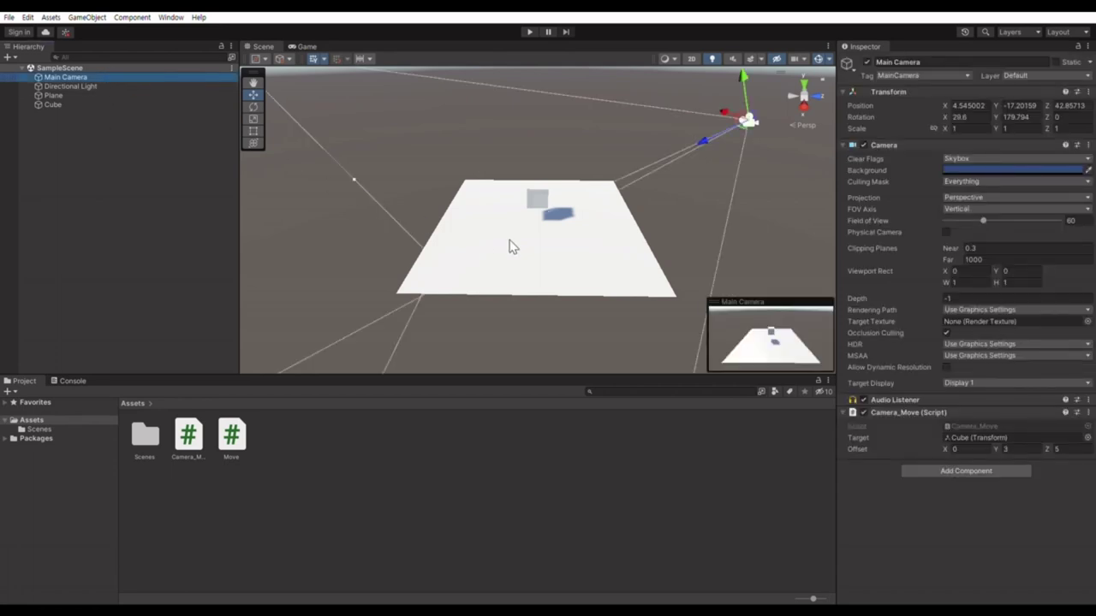